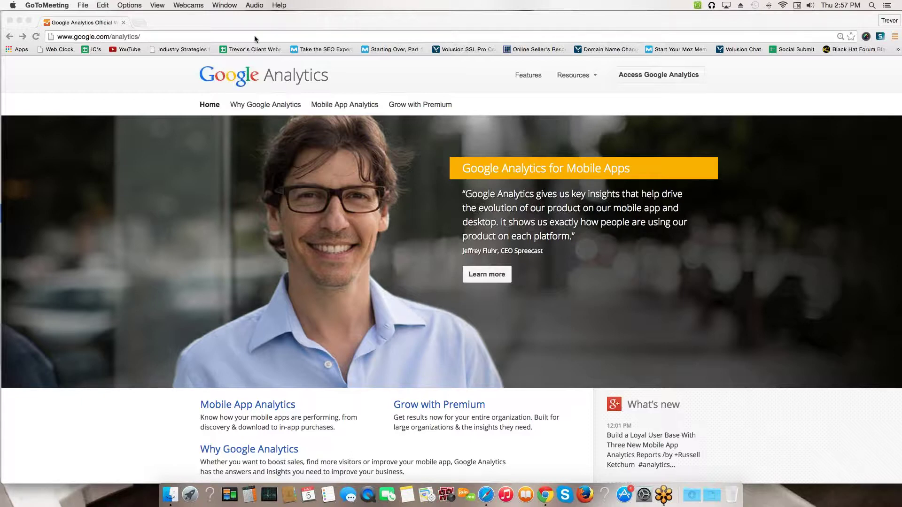
Step: Go into Access Google Analytics to reach the 3-step sign-up page for analyzing site traffic
left_click(151, 37)
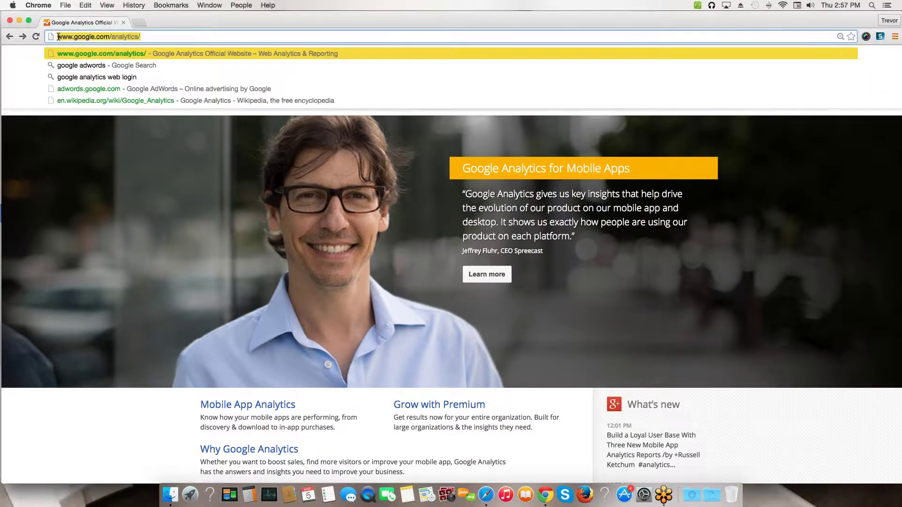
left_click(94, 34)
triple_click(152, 34)
left_click(42, 427)
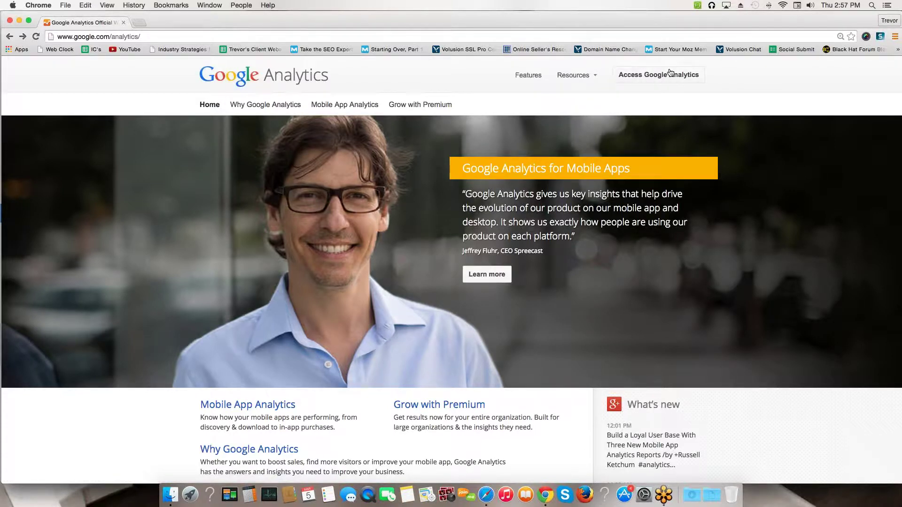
left_click(654, 75)
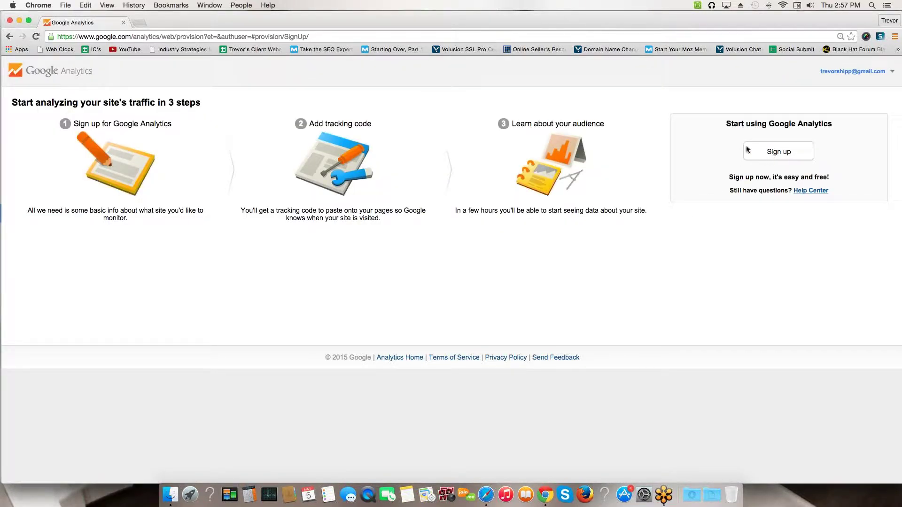
left_click(778, 152)
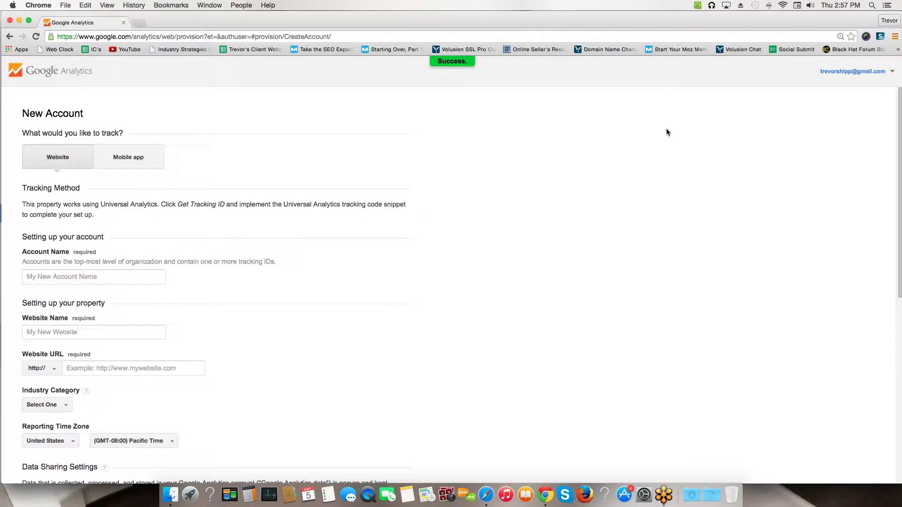
scroll(138, 229, "down", 4)
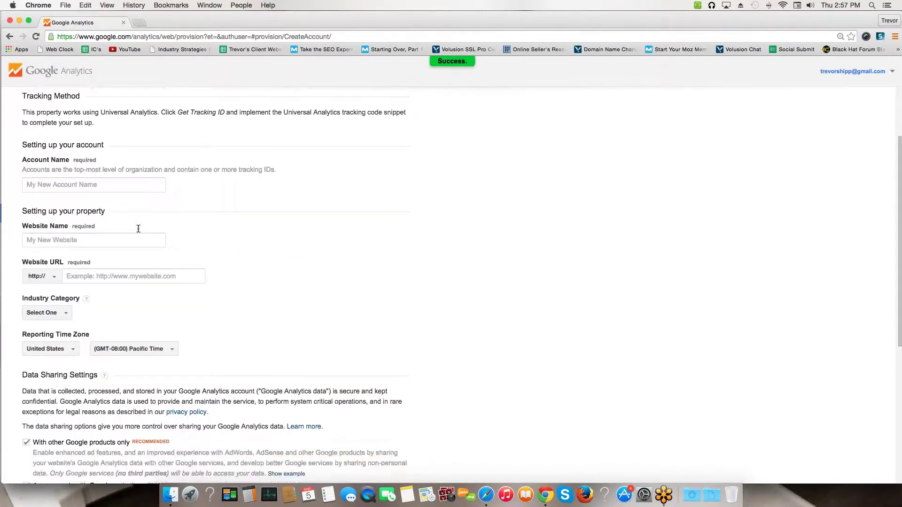
scroll(137, 228, "up", 3)
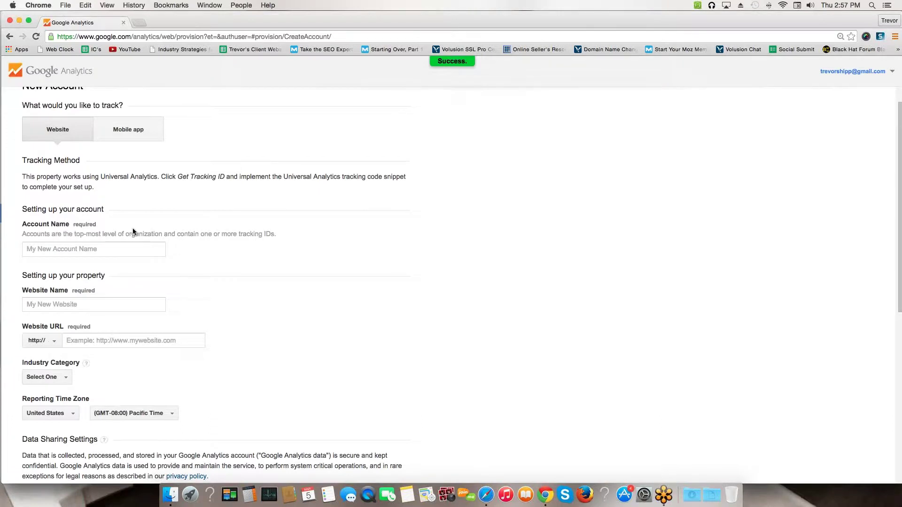
left_click(103, 252)
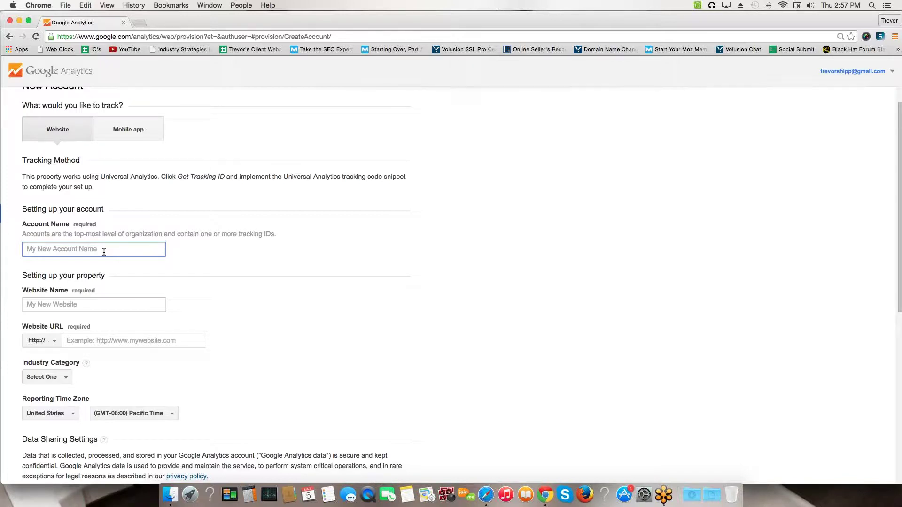
type("Test Website")
left_click(62, 309)
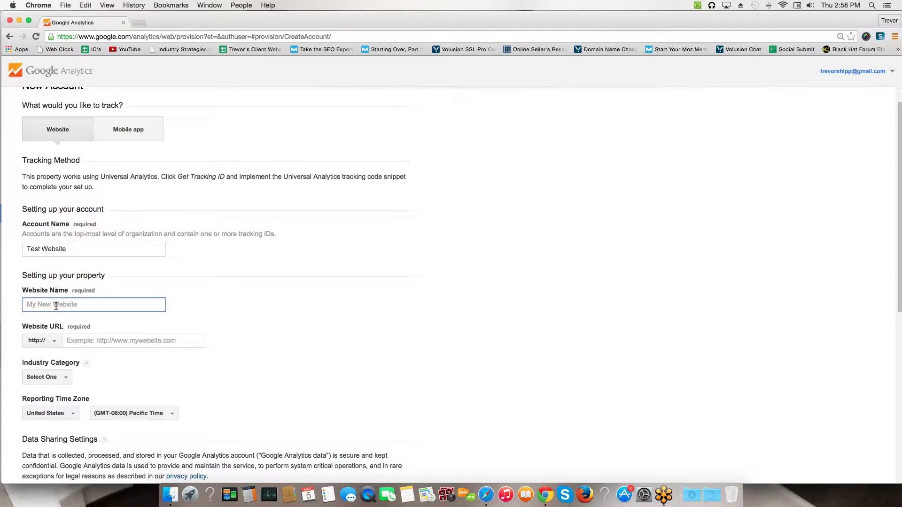
type("Test Website.com")
left_click(42, 304)
key("BackSpace")
left_click(91, 341)
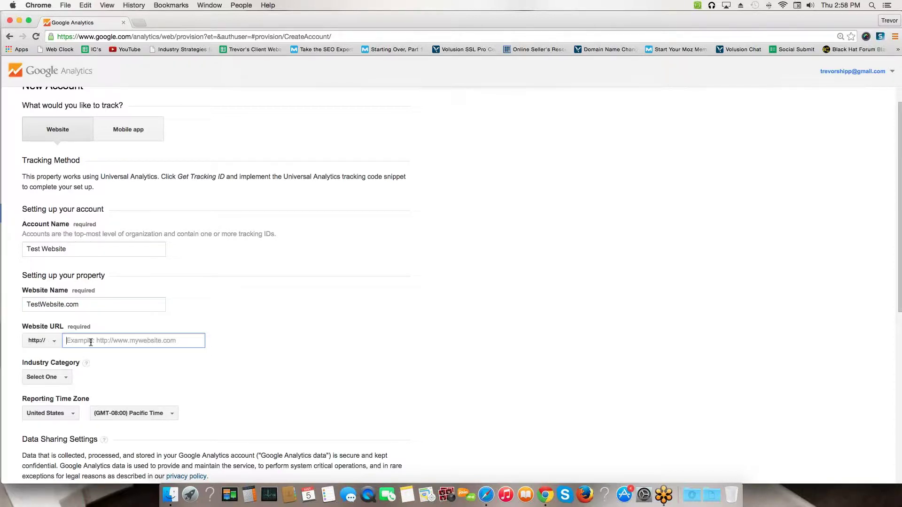
type("www.testwebsite.com")
Step: Set the industry category to Shopping and the reporting time zone to Mountain Time
scroll(50, 354, "down", 2)
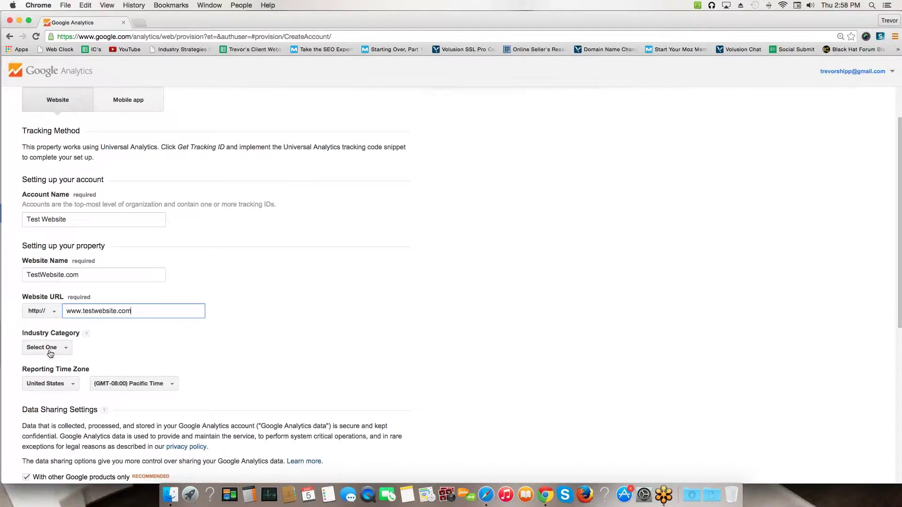
left_click(50, 352)
scroll(59, 401, "down", 5)
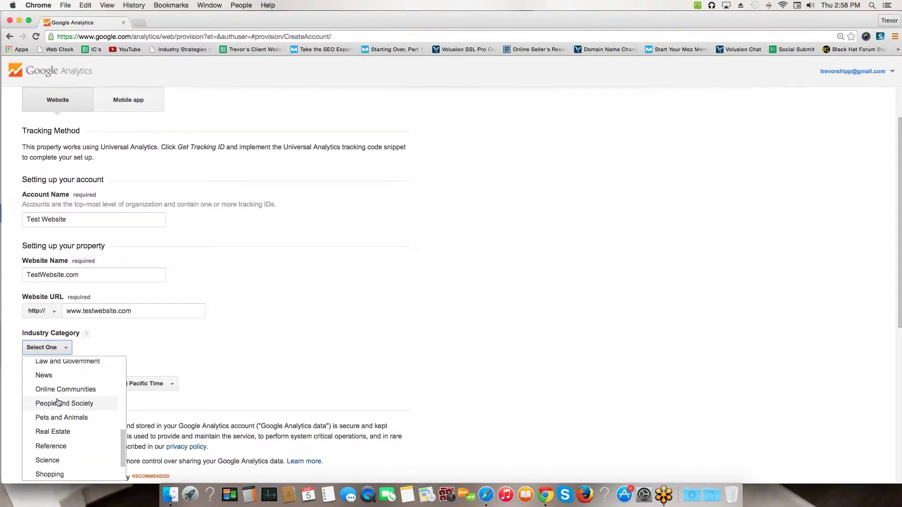
scroll(58, 402, "down", 4)
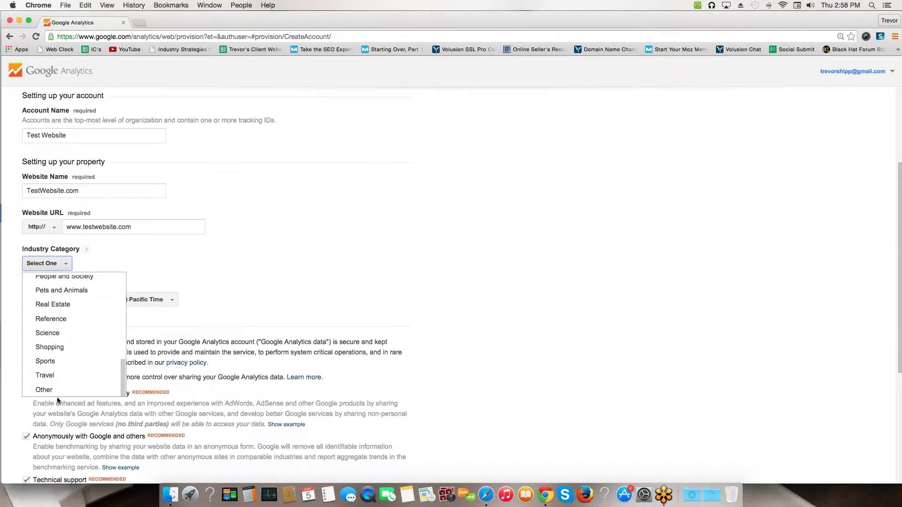
left_click(50, 348)
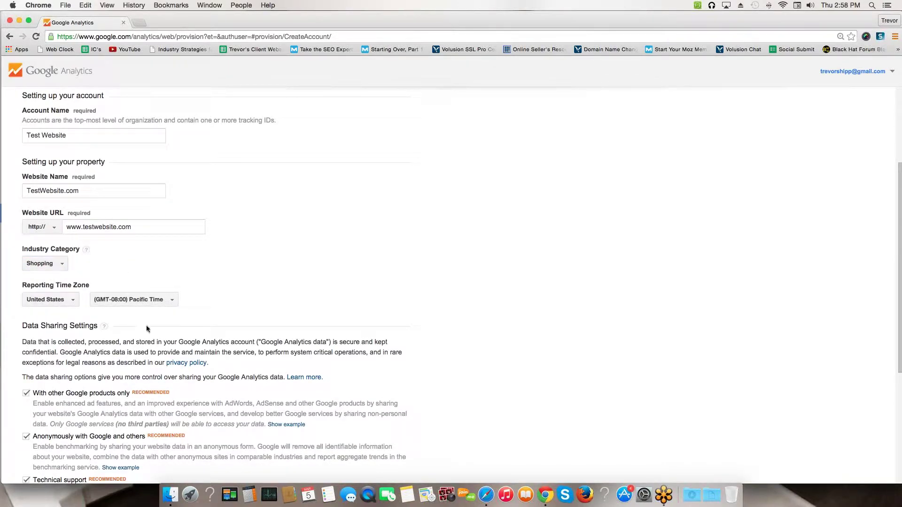
left_click(131, 303)
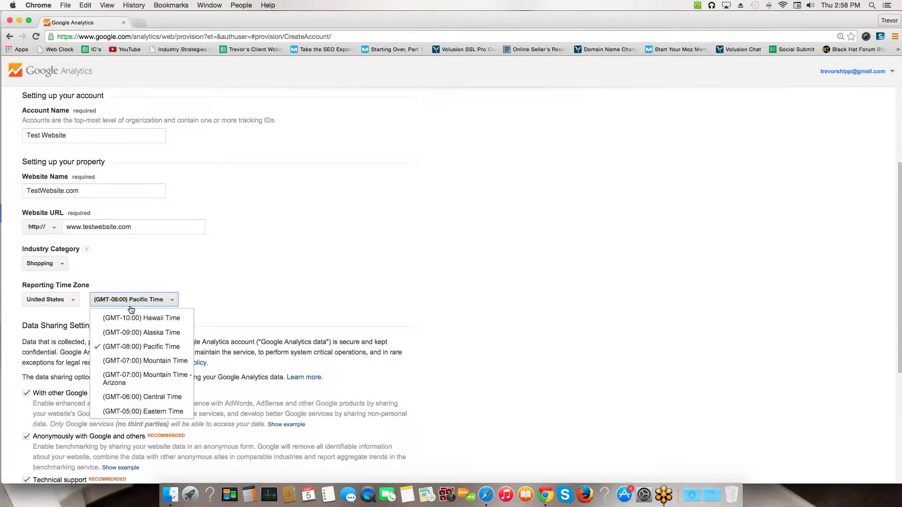
left_click(135, 361)
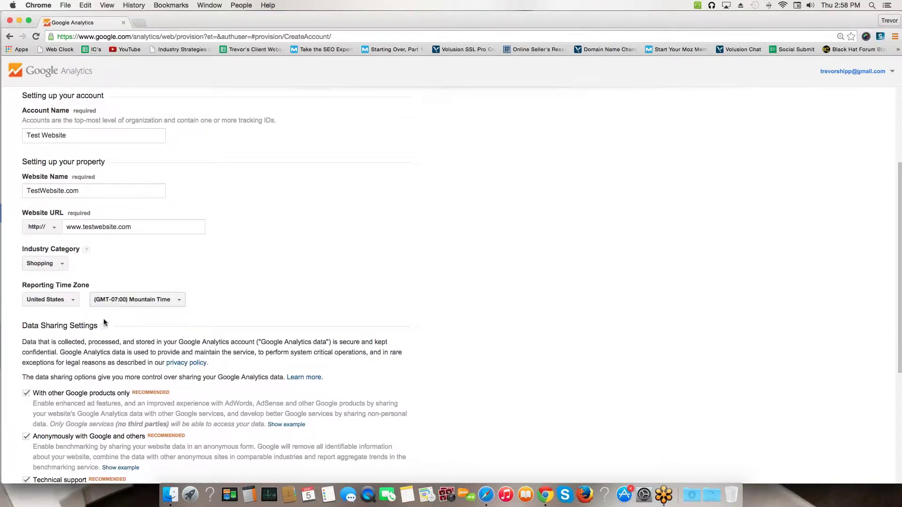
scroll(100, 332, "down", 5)
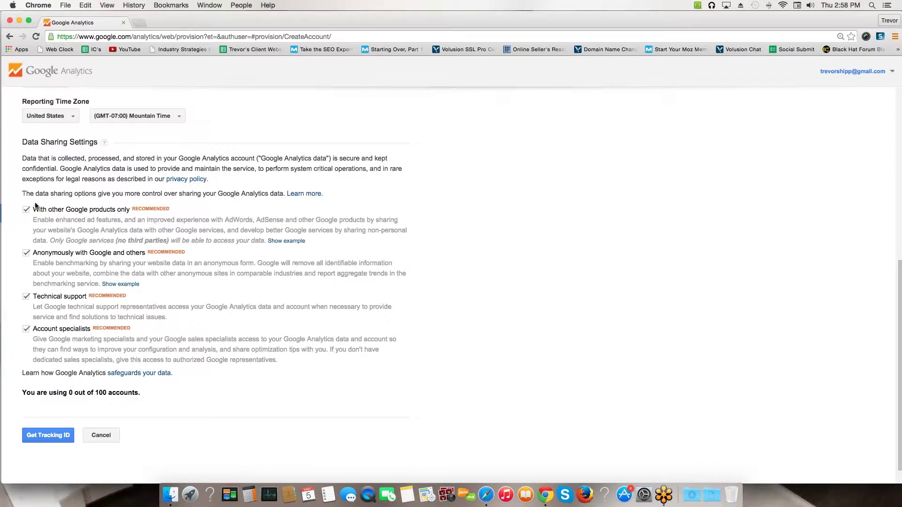
Step: Request a tracking ID for TestWebsite.com and accept the Google Analytics Terms of Service
left_click(42, 437)
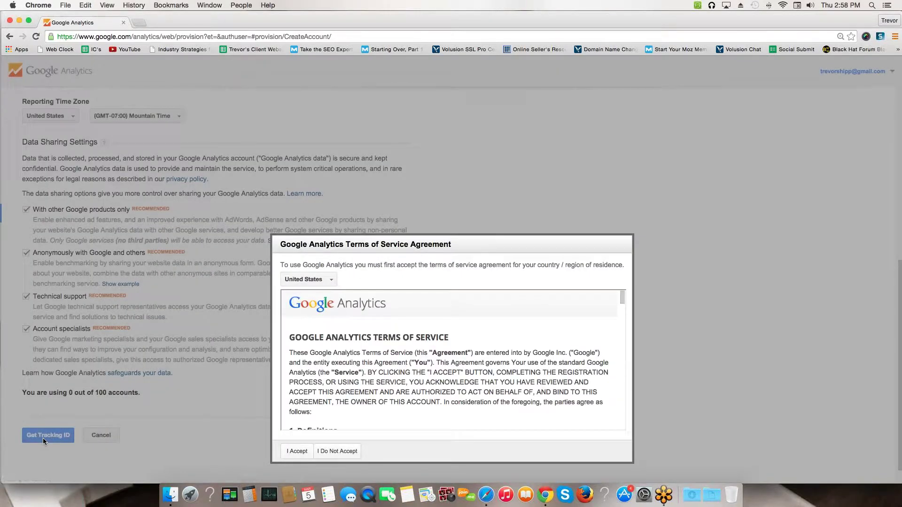
scroll(451, 339, "down", 1)
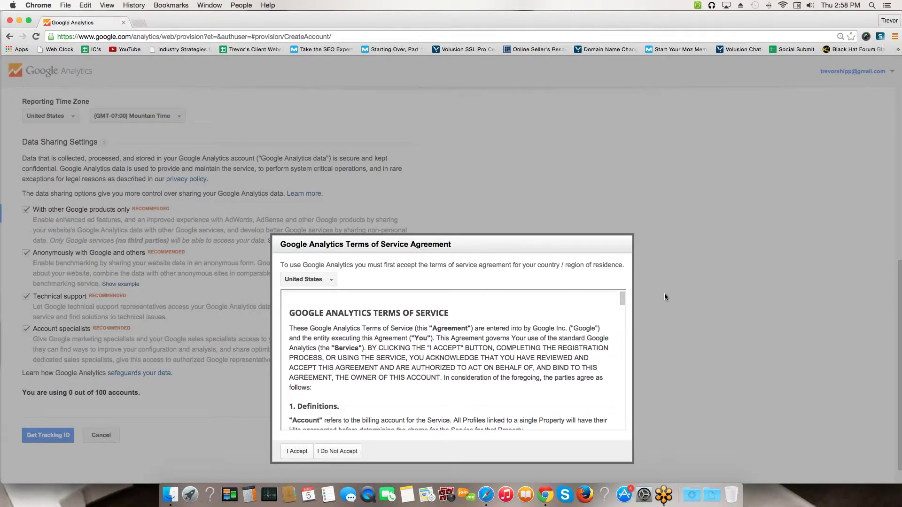
left_click_drag(623, 299, 624, 432)
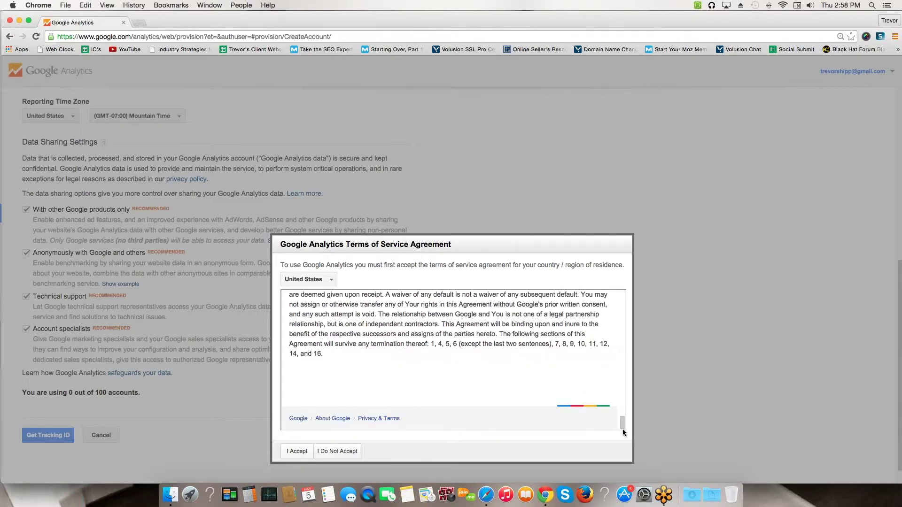
left_click(297, 451)
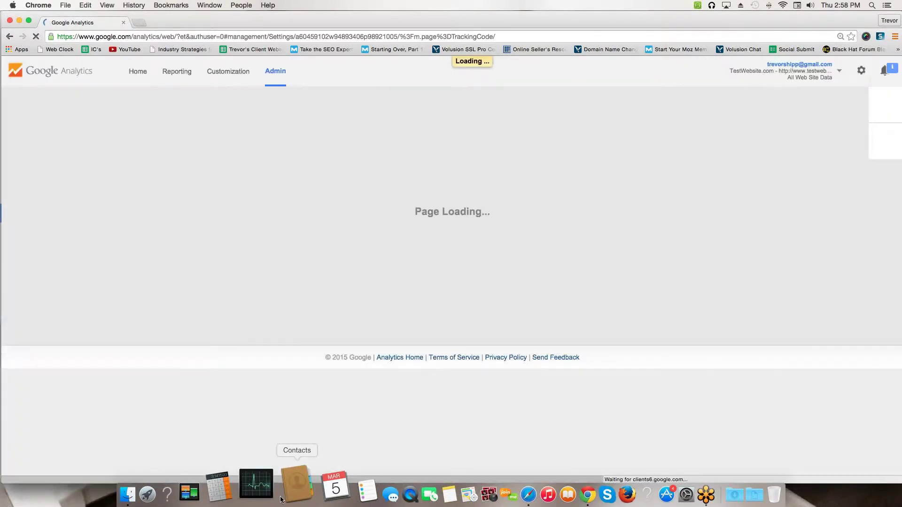
Step: Select the whole Universal Analytics tracking code snippet on the property's tracking page for copying
scroll(276, 328, "down", 1)
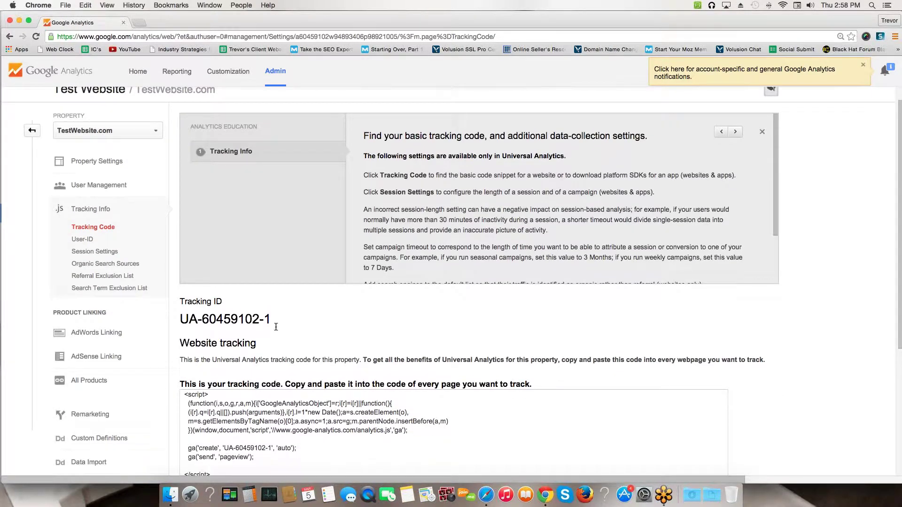
scroll(276, 327, "down", 3)
scroll(276, 327, "up", 2)
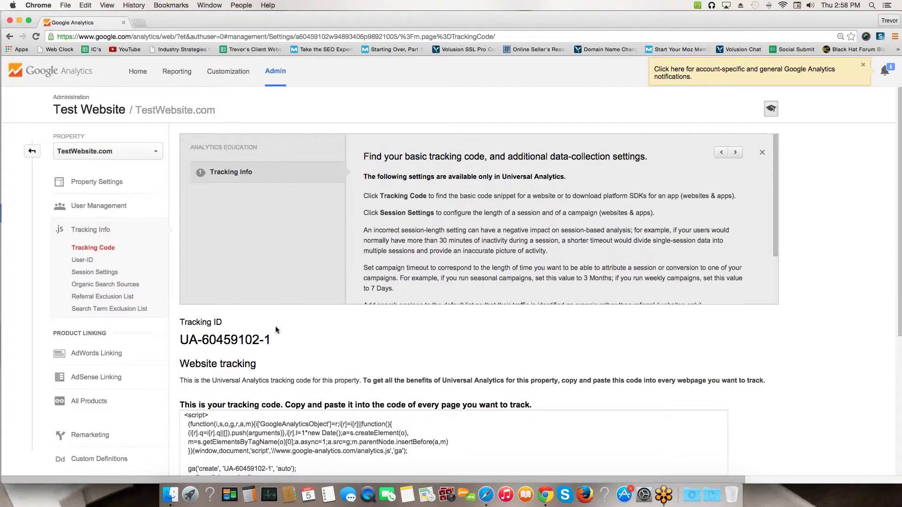
scroll(276, 325, "up", 2)
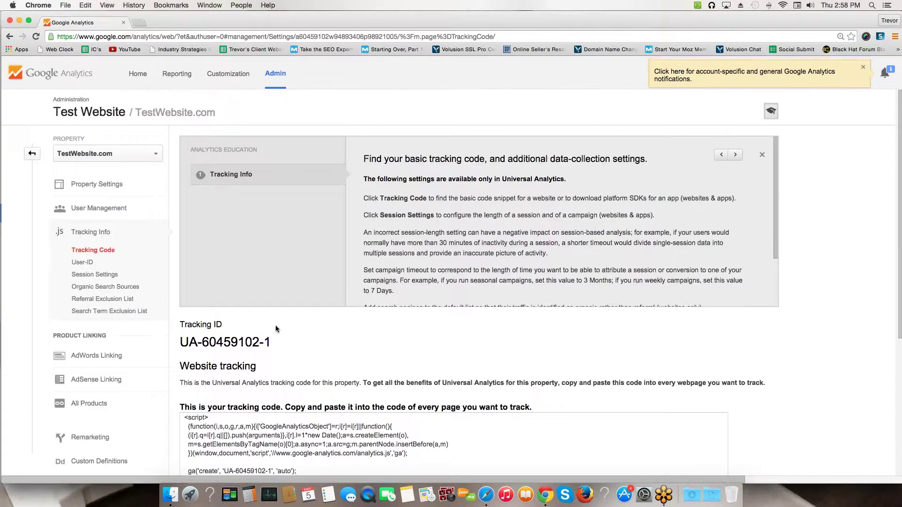
scroll(247, 373, "down", 3)
left_click(247, 374)
left_click(215, 376)
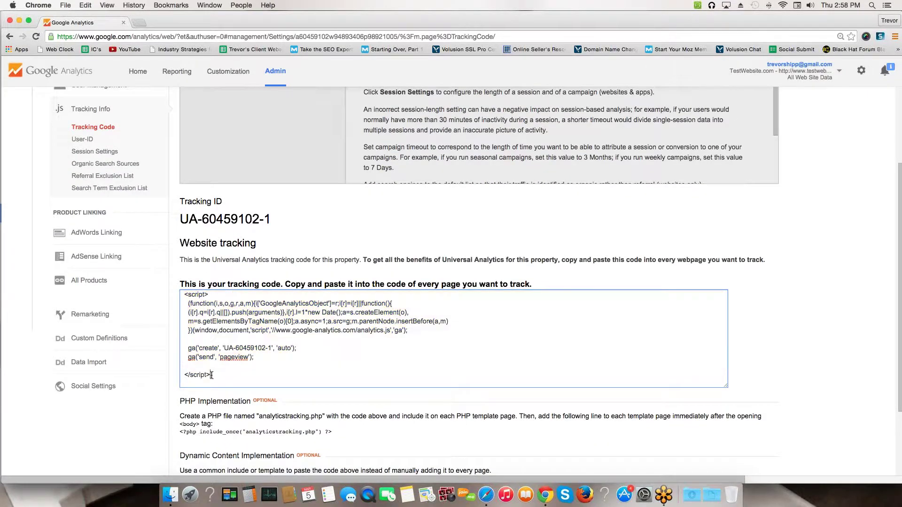
left_click_drag(211, 376, 176, 295)
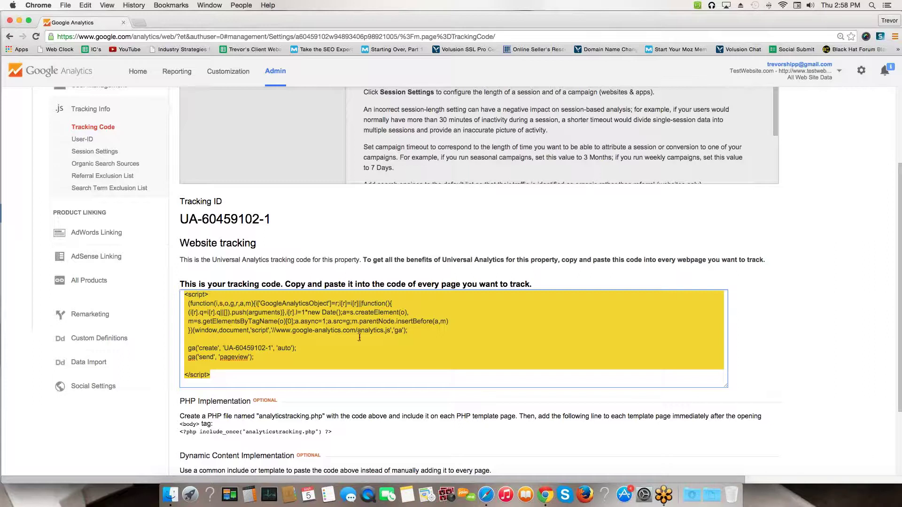
left_click(310, 351)
left_click(250, 315)
left_click(250, 315)
left_click(214, 386)
left_click(138, 23)
Step: Load uptownpearl.com and log in through My Account with the saved store credentials
type("upto")
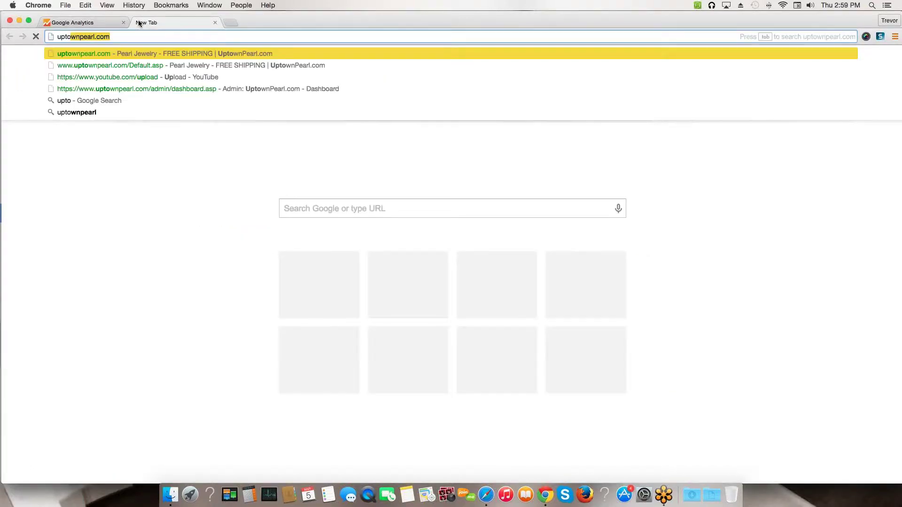
type("wnpearl.com")
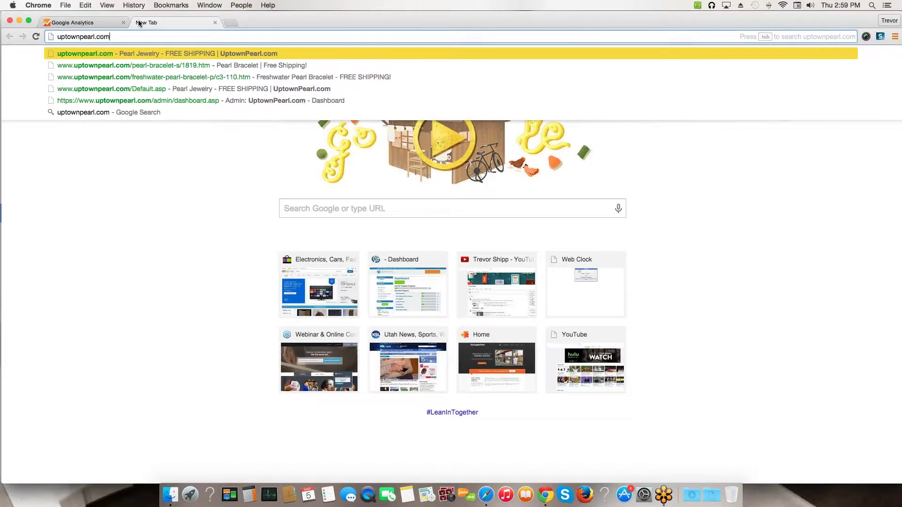
key("Return")
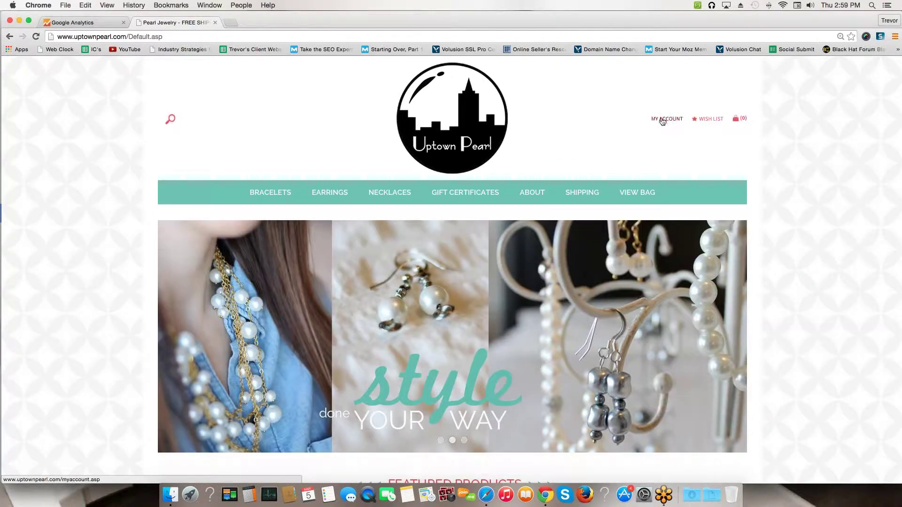
left_click(663, 120)
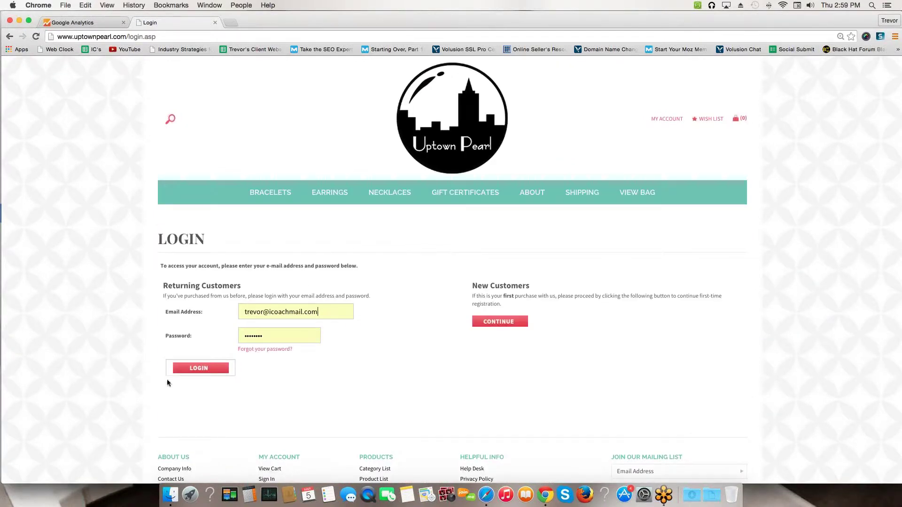
left_click(194, 370)
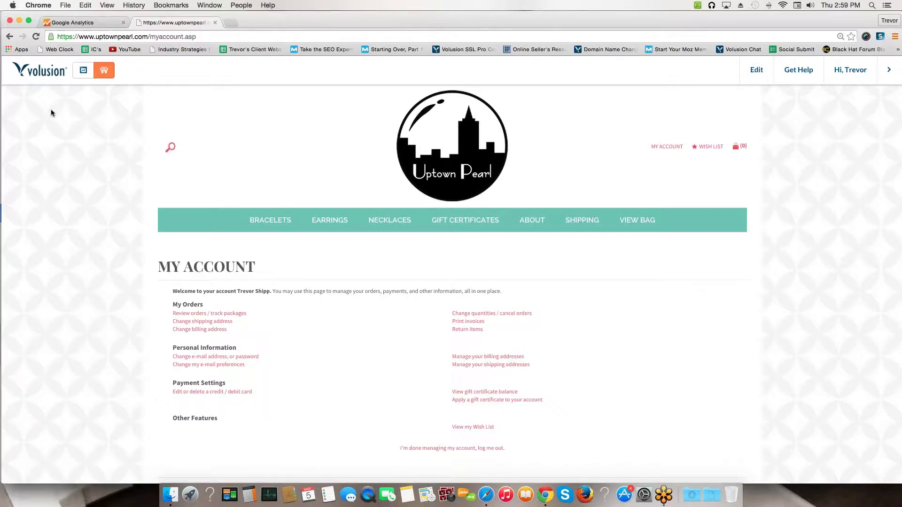
left_click(83, 71)
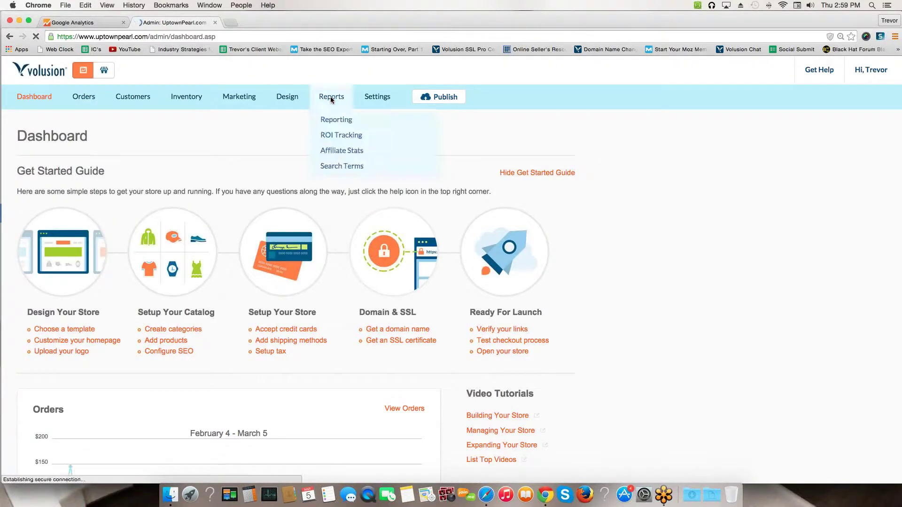
Step: Open Design > File Editor from the Volusion admin dashboard
mouse_move(286, 102)
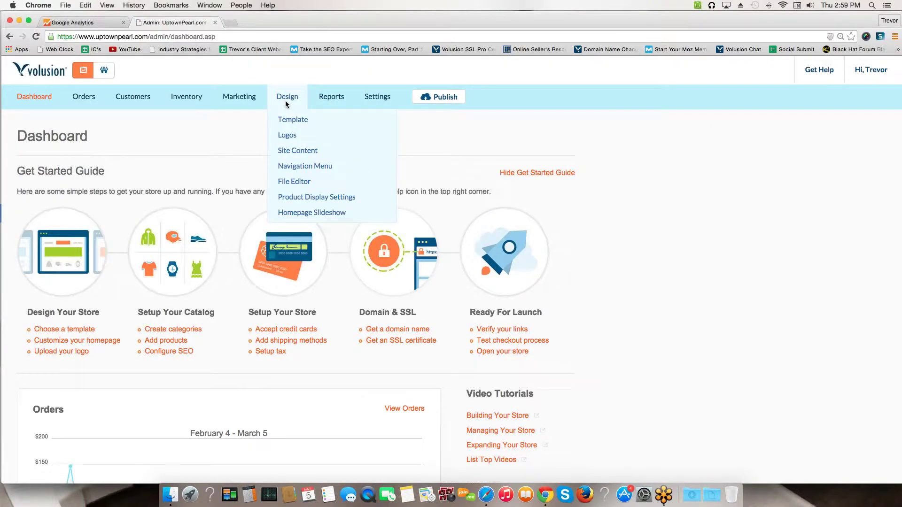
left_click(289, 181)
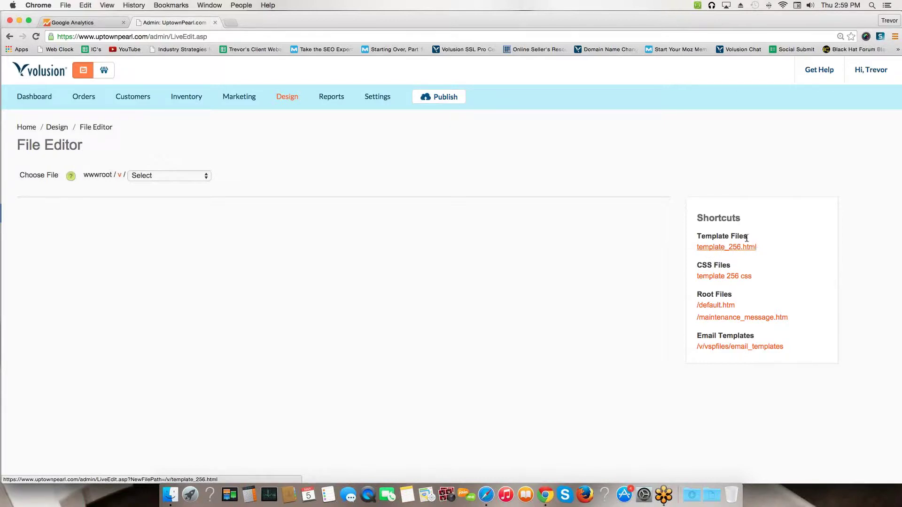
Step: Open template_256.html and place the caret right after the <head> tag
left_click(708, 248)
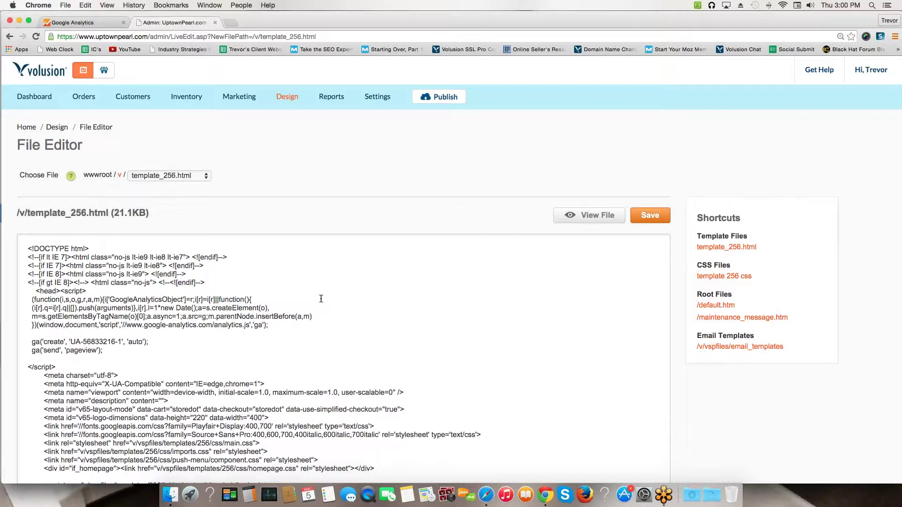
scroll(283, 356, "down", 2)
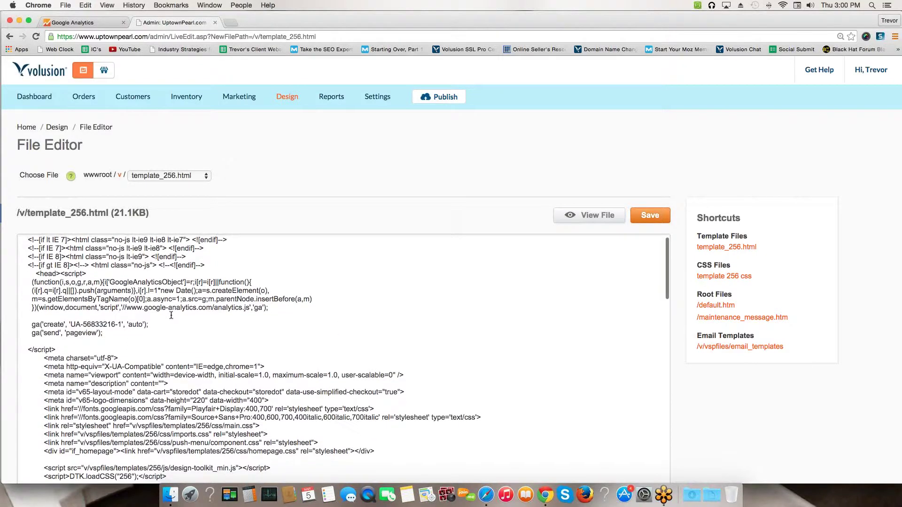
scroll(174, 315, "up", 2)
left_click(49, 291)
left_click_drag(36, 291, 60, 291)
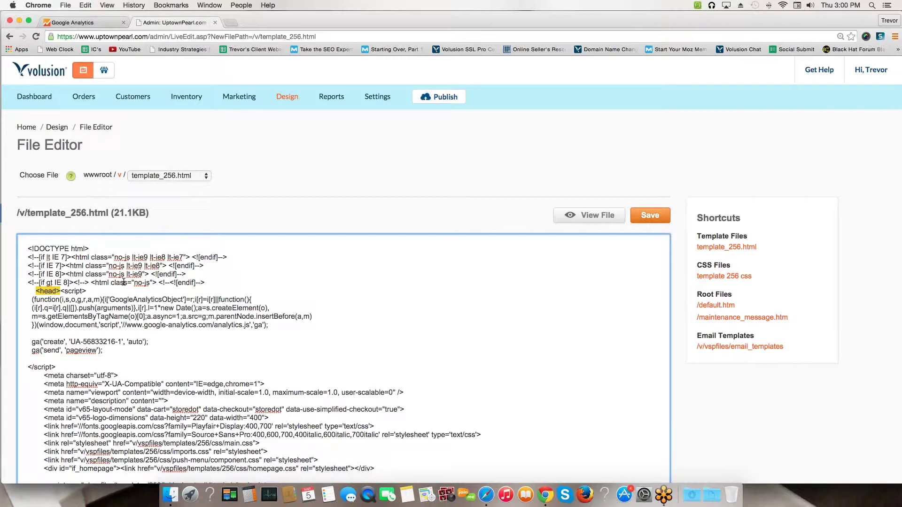
left_click(60, 291)
key("super+equal")
key("super+equal")
key("super+equal")
key("super+equal")
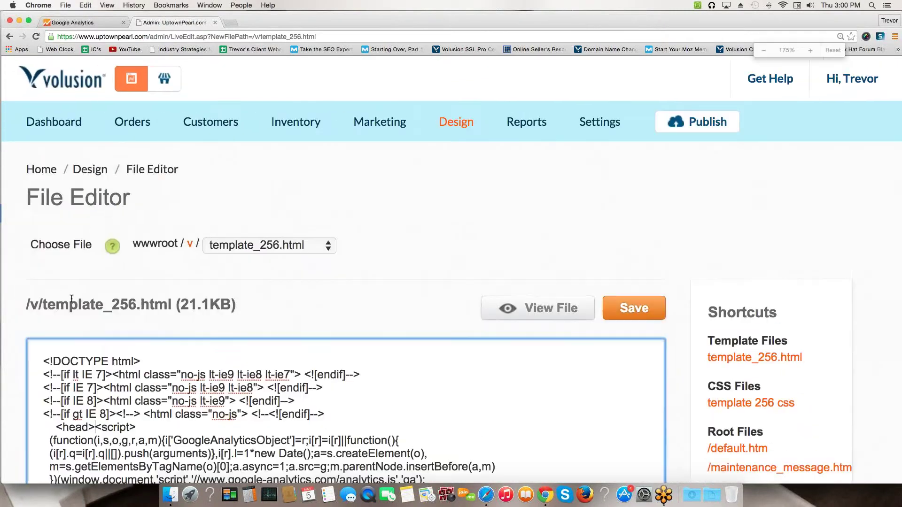
scroll(80, 269, "down", 1)
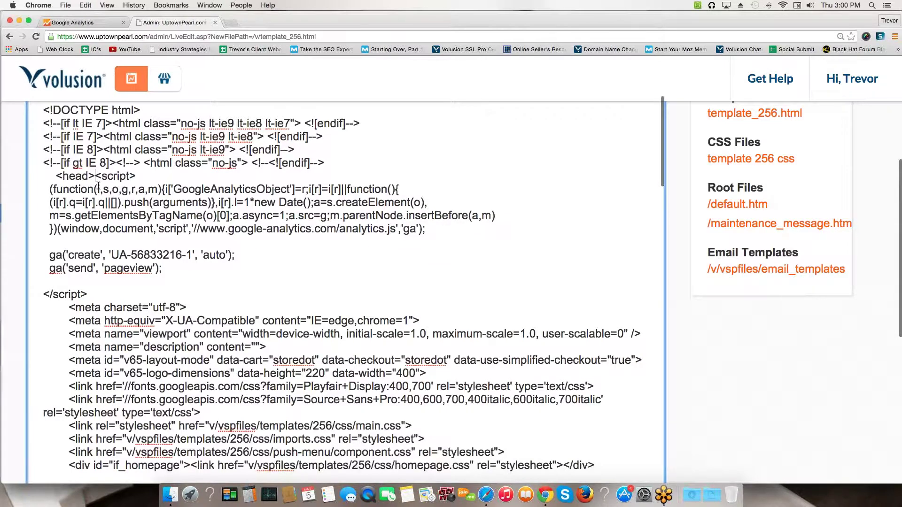
left_click(95, 175)
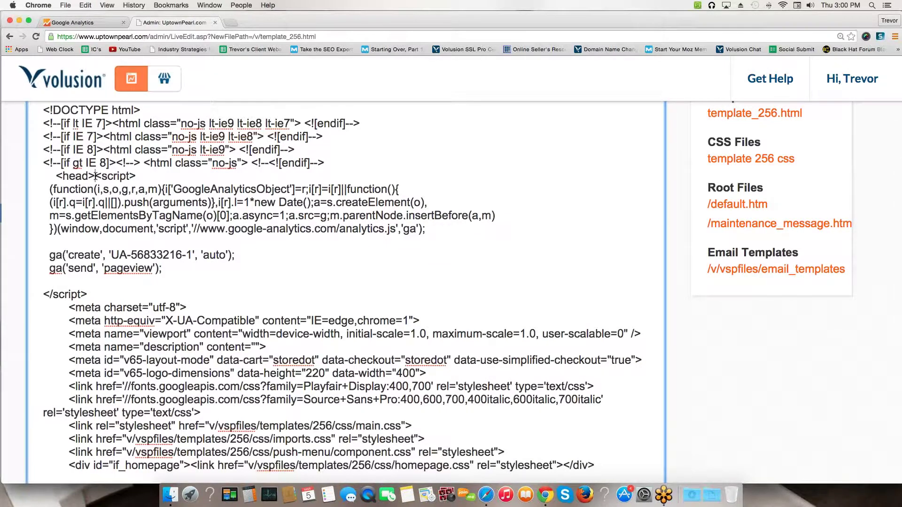
Step: Paste the Google Analytics tracking script after <head> and save template_256.html
right_click(96, 178)
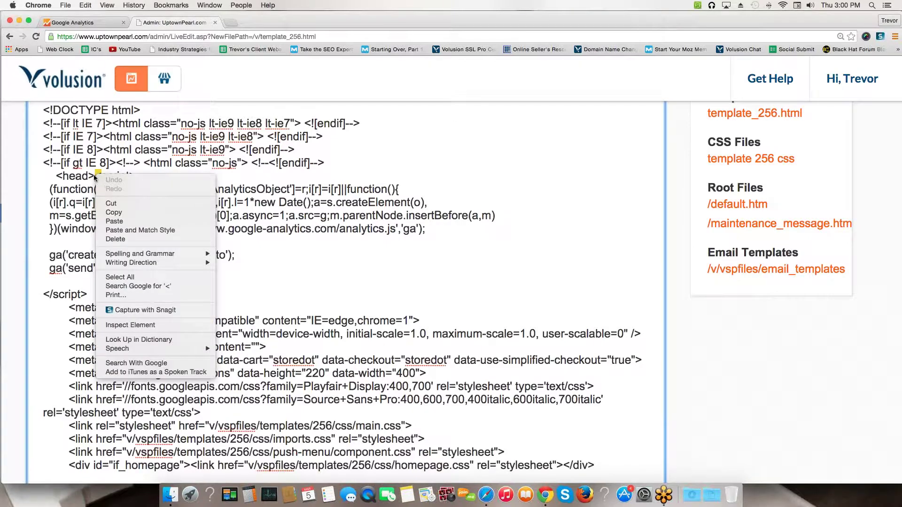
key("Escape")
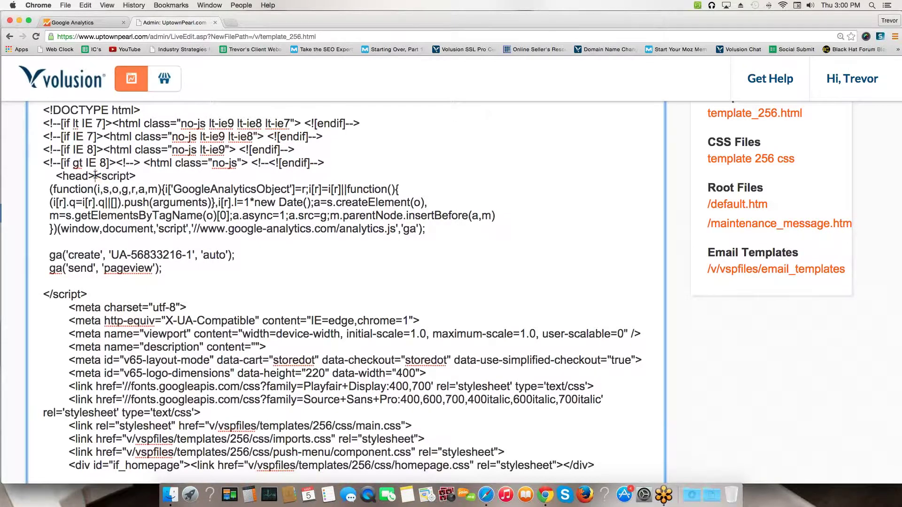
right_click(95, 175)
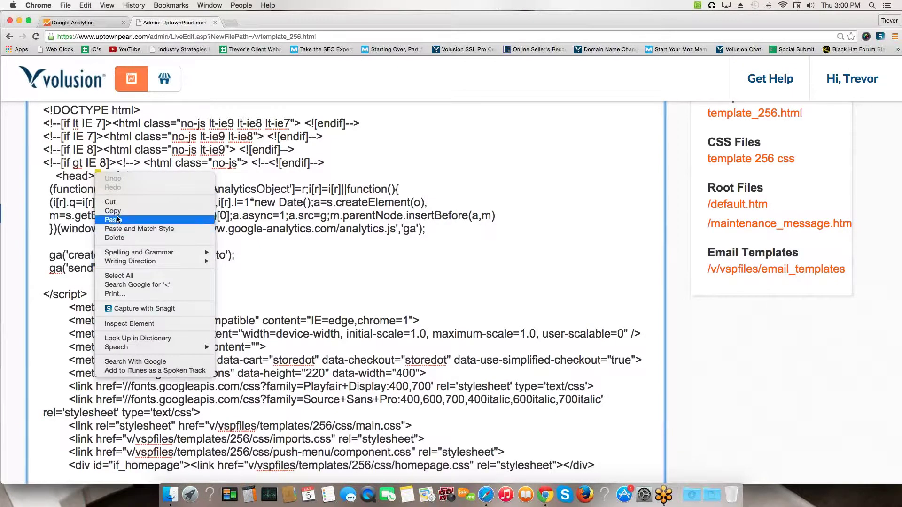
left_click(189, 203)
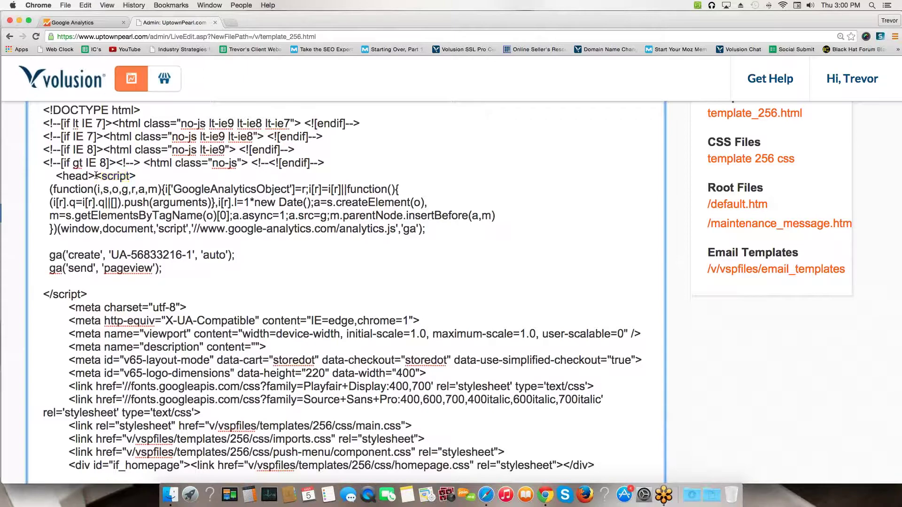
scroll(294, 238, "down", 10)
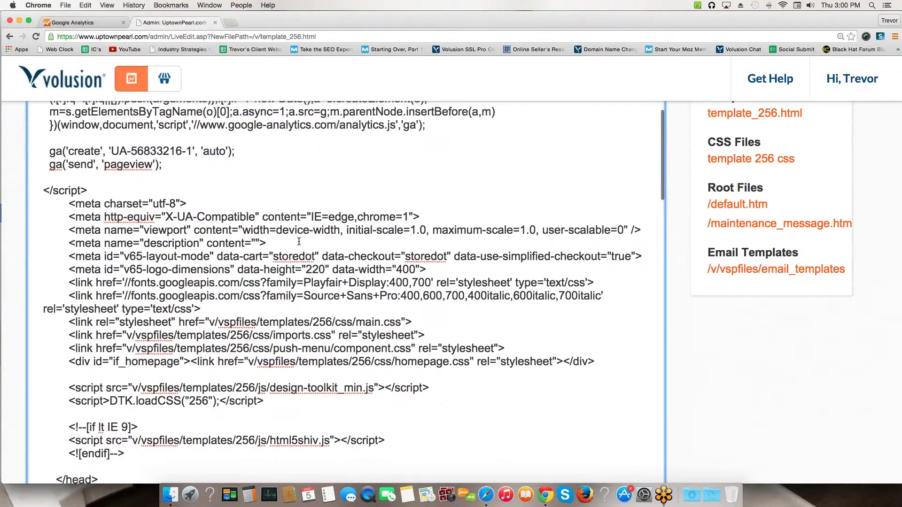
scroll(300, 240, "up", 20)
scroll(319, 275, "down", 2)
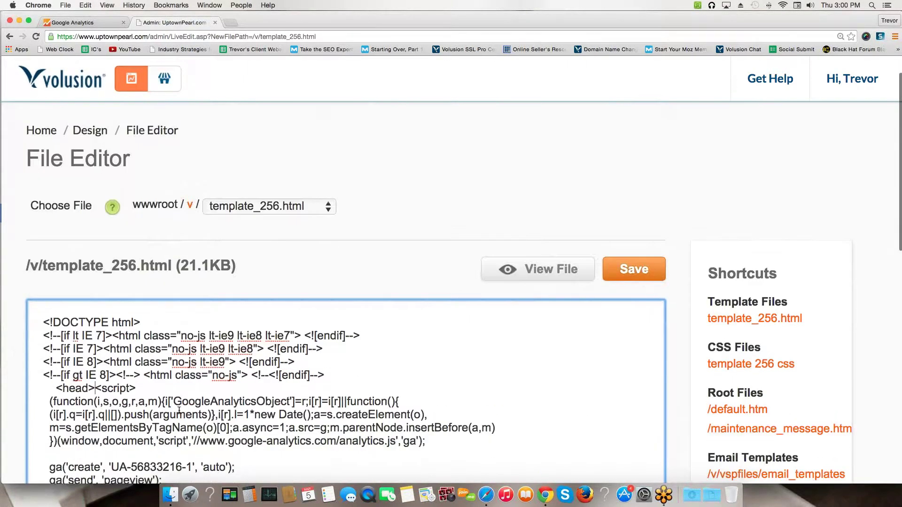
scroll(96, 332, "down", 2)
left_click_drag(96, 331, 227, 446)
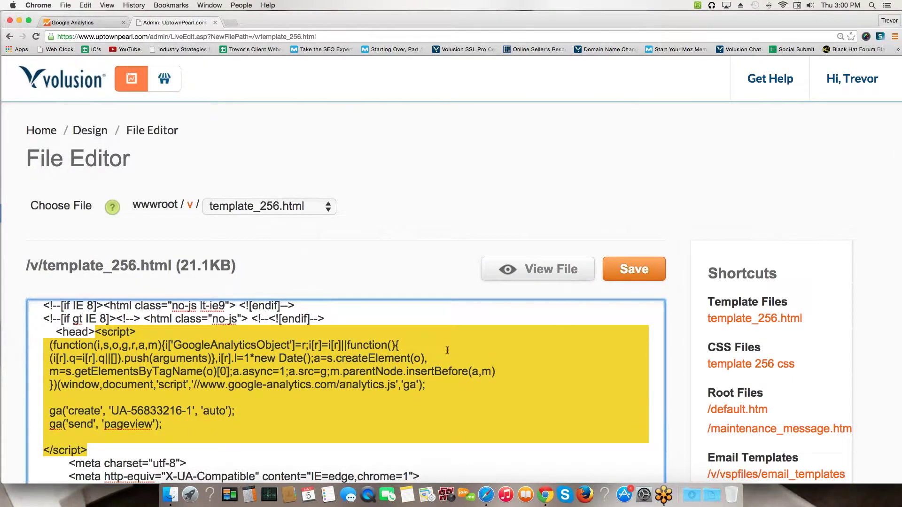
left_click(647, 275)
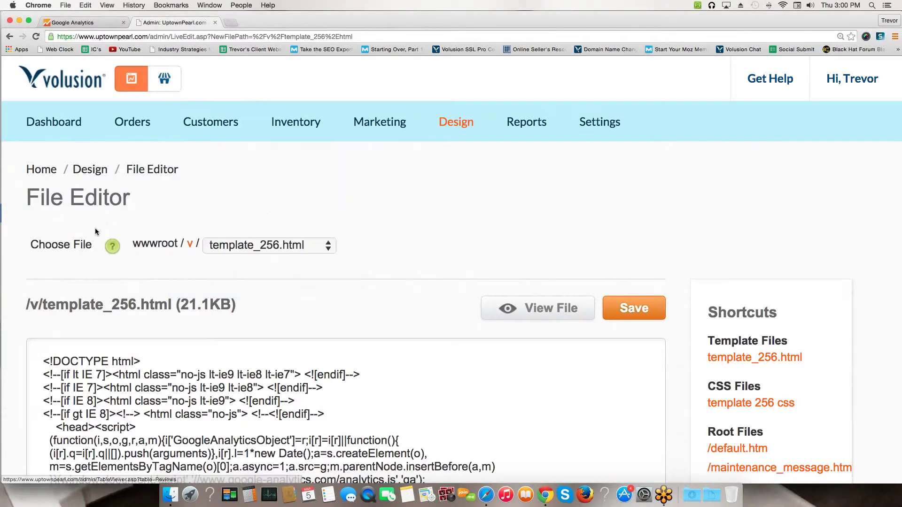
left_click(73, 22)
Step: From Analytics Home, open All Web Site Data's Audience Overview and close the education panel
scroll(261, 287, "up", 2)
scroll(261, 291, "up", 3)
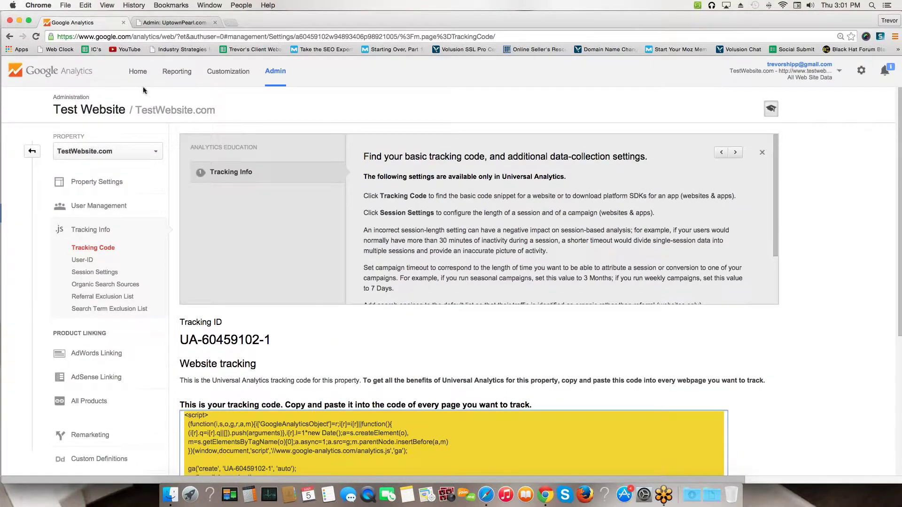
left_click(136, 75)
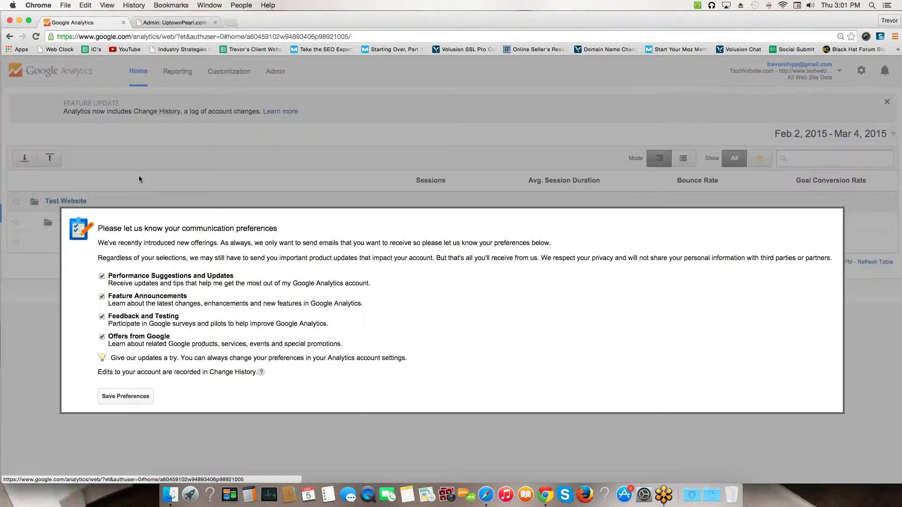
left_click(121, 398)
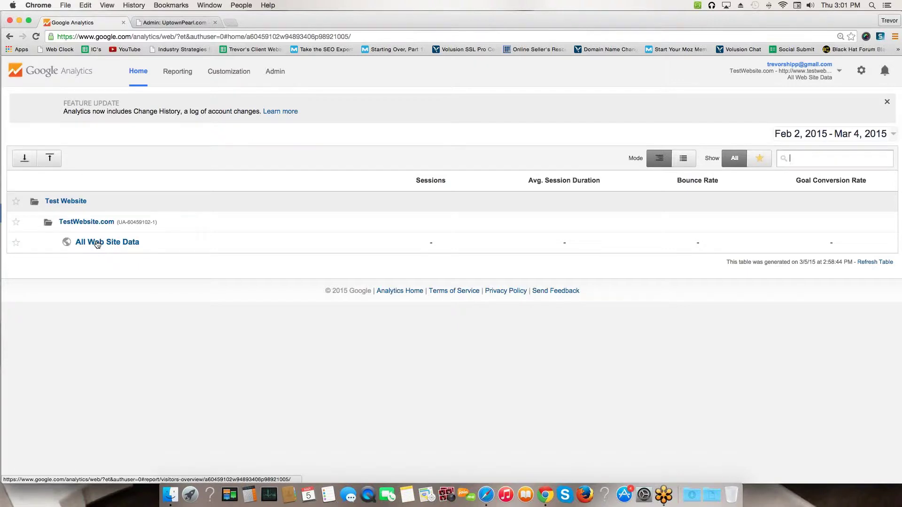
left_click(97, 243)
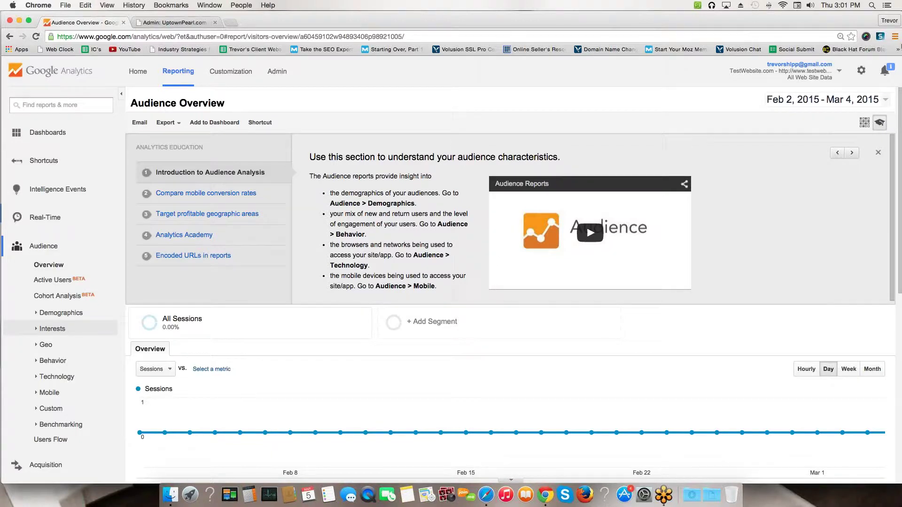
left_click(878, 153)
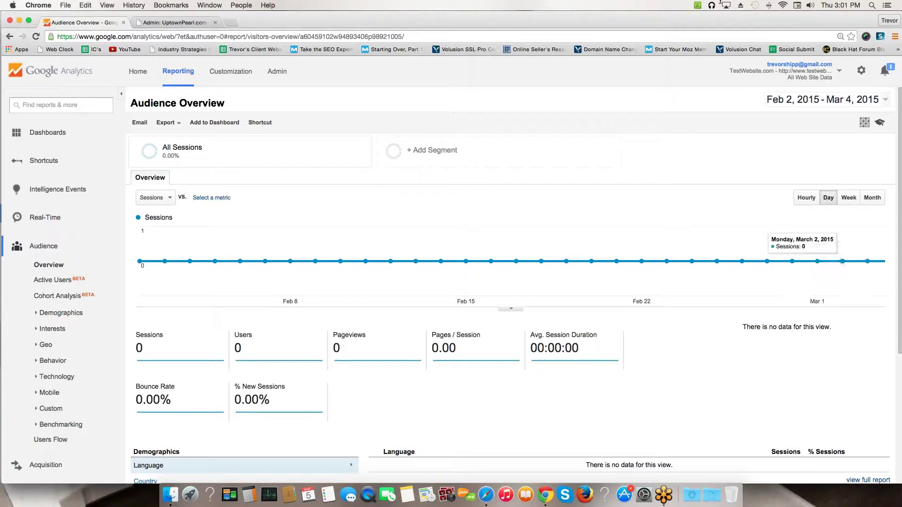
Step: Bring the Safari Analytics window forward and sign out of the current Google account
left_click_drag(263, 21, 253, 213)
left_click(204, 19)
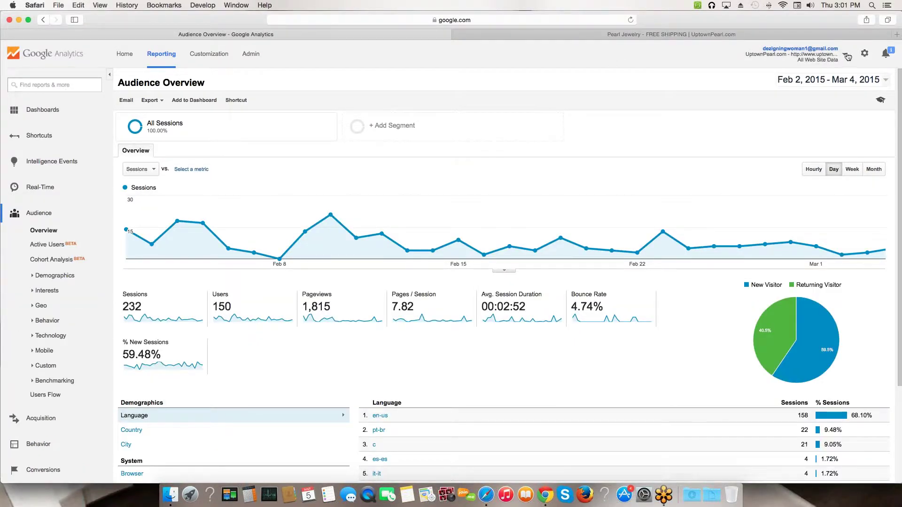
left_click(827, 53)
left_click(836, 141)
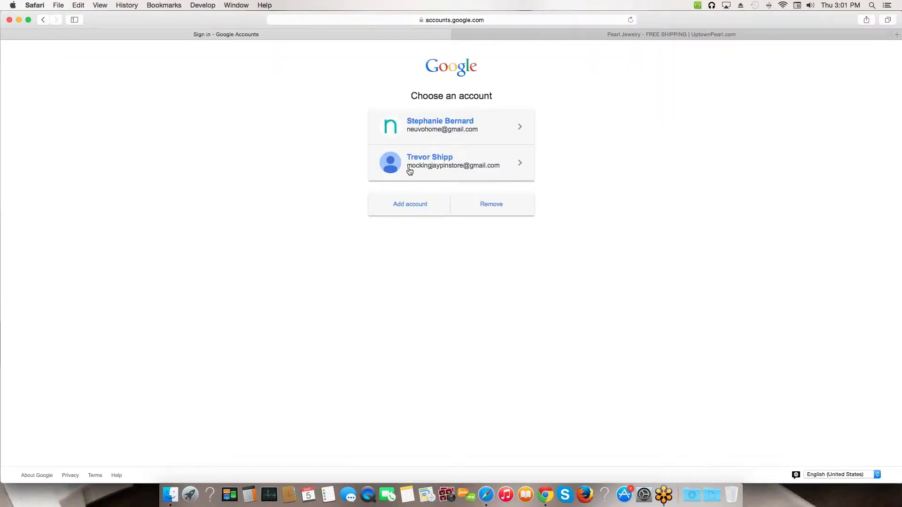
Step: Go to google.com/analytics/ and sign in with the store owner's Google account
left_click(323, 19)
type("googlecom")
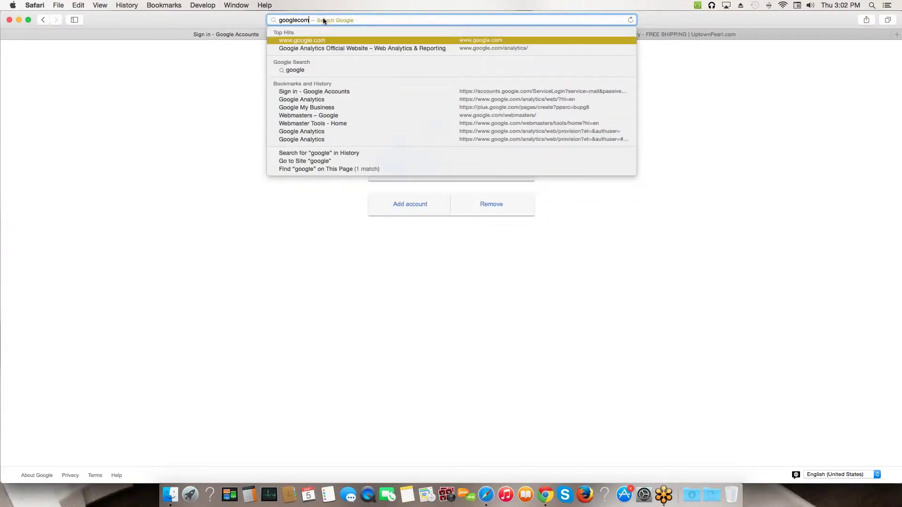
key("BackSpace")
key("BackSpace")
key("BackSpace")
key("BackSpace")
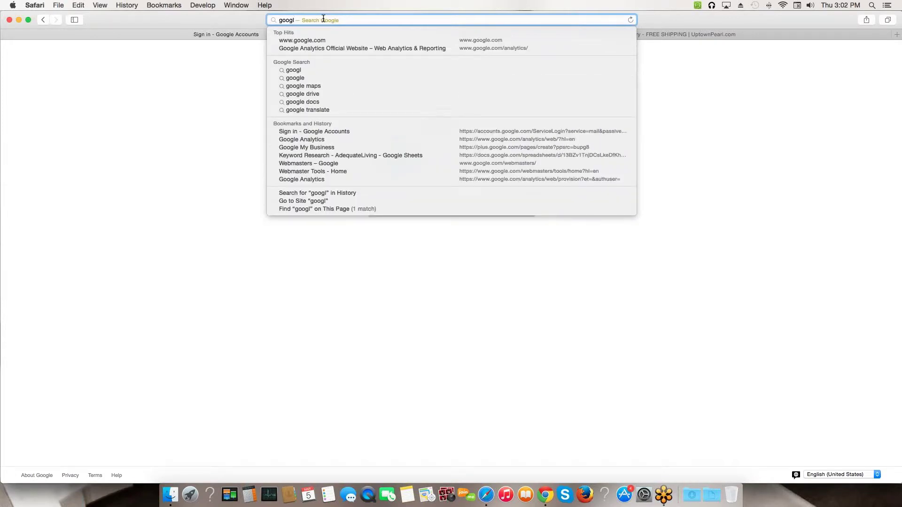
type("e.com/")
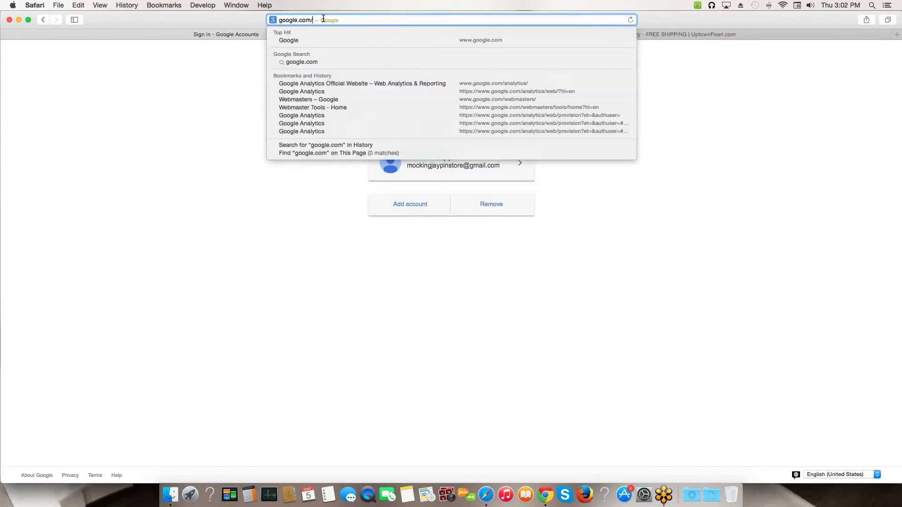
type("analytics/")
key("Return")
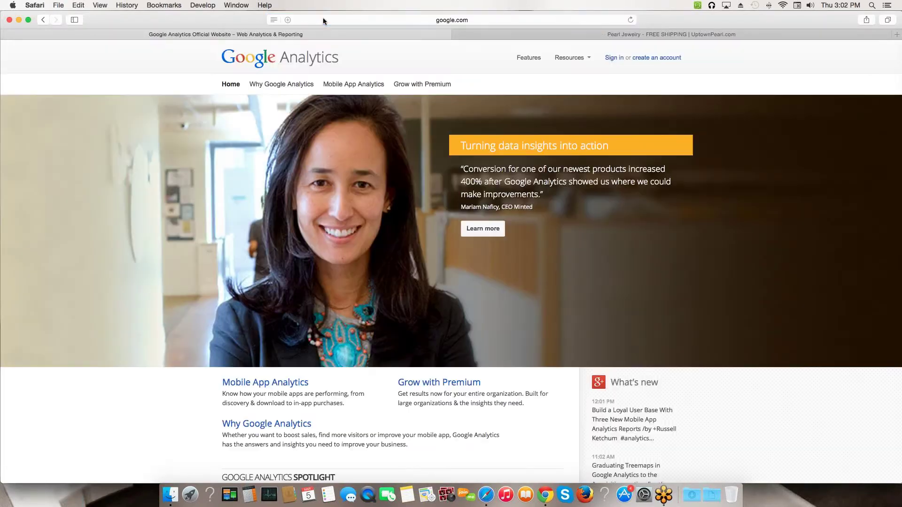
left_click(615, 59)
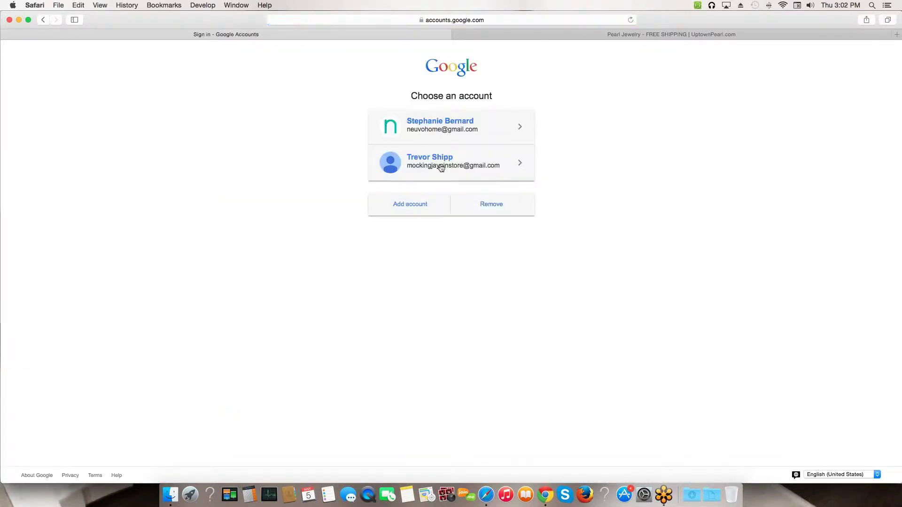
left_click(414, 162)
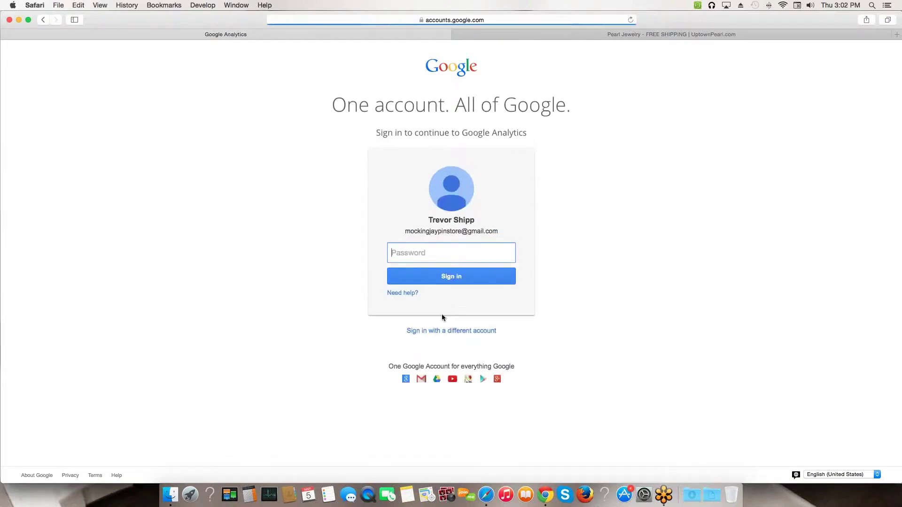
left_click(432, 276)
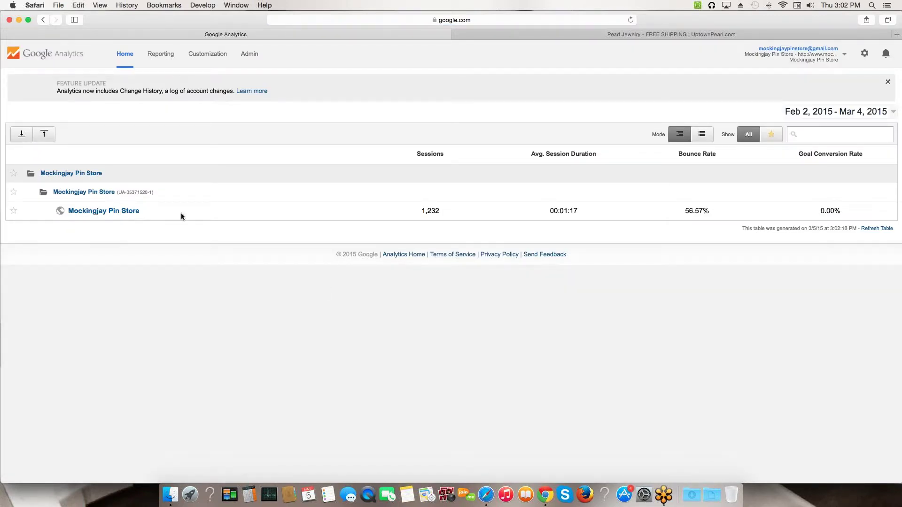
Step: Open the Mockingjay Pin Store view's Audience Overview and scroll to the sessions-by-country breakdown
left_click_drag(145, 211, 69, 212)
left_click(97, 211)
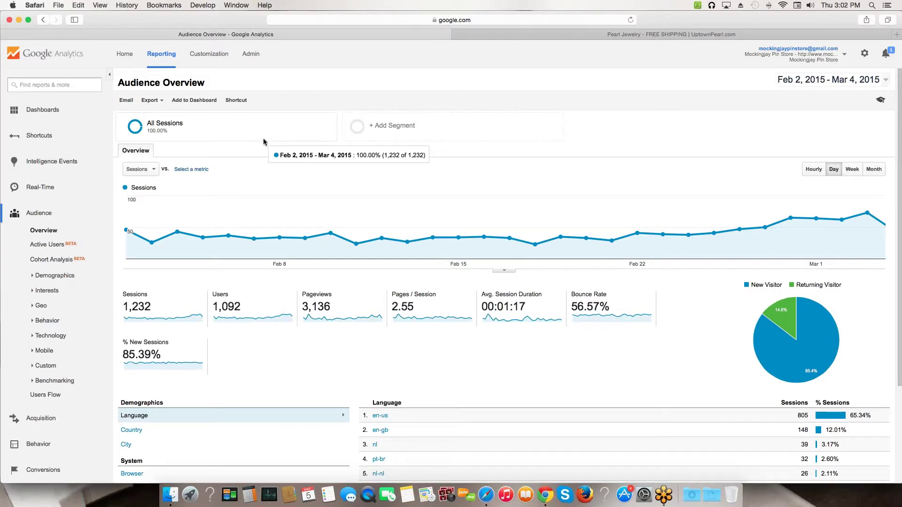
scroll(351, 305, "down", 2)
scroll(353, 307, "down", 3)
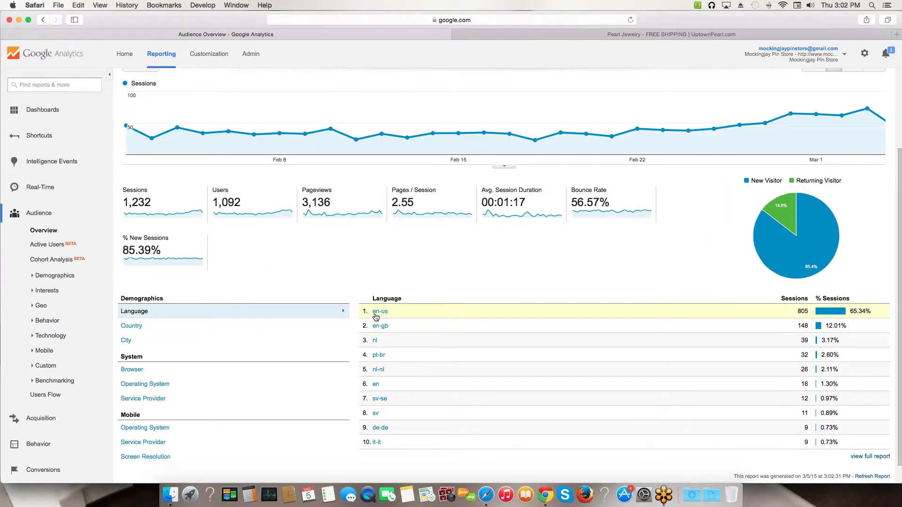
Step: Switch the Demographics breakdown table to Country, then scroll back to the top of the report
left_click(144, 326)
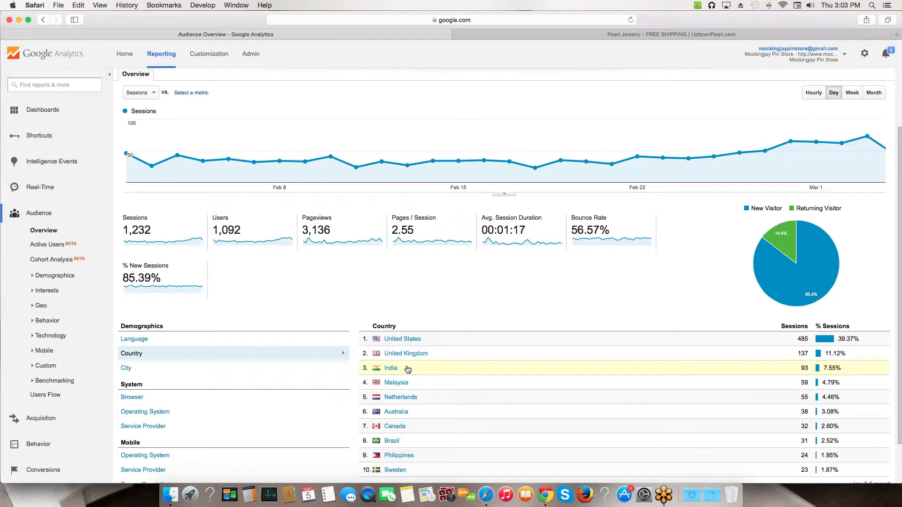
mouse_move(646, 169)
scroll(614, 250, "up", 2)
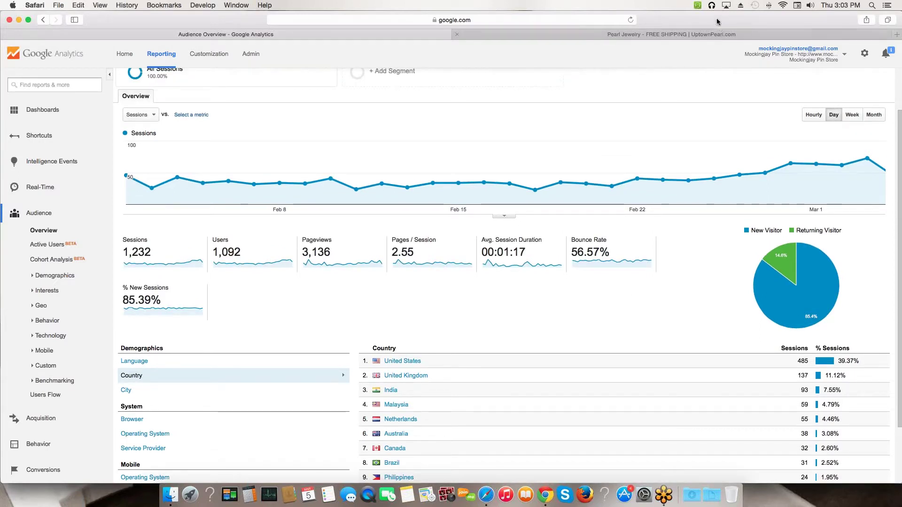
left_click_drag(715, 20, 702, 20)
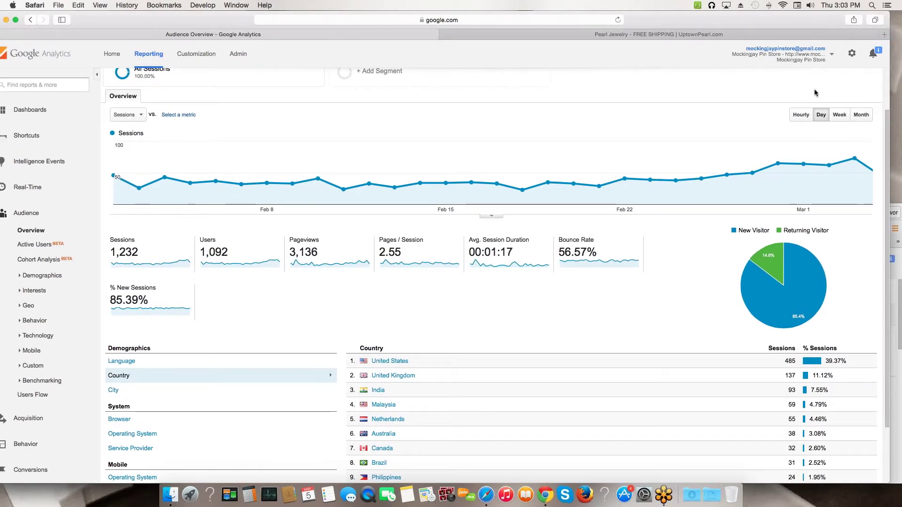
scroll(799, 105, "up", 5)
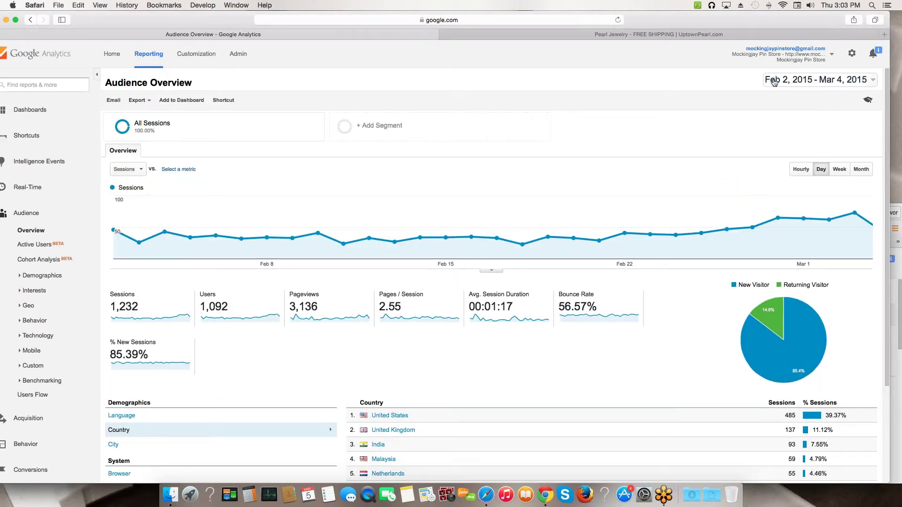
Step: Apply a Jul 1, 2013 – Mar 4, 2015 date range and chart sessions by Month
left_click(873, 82)
left_click(571, 97)
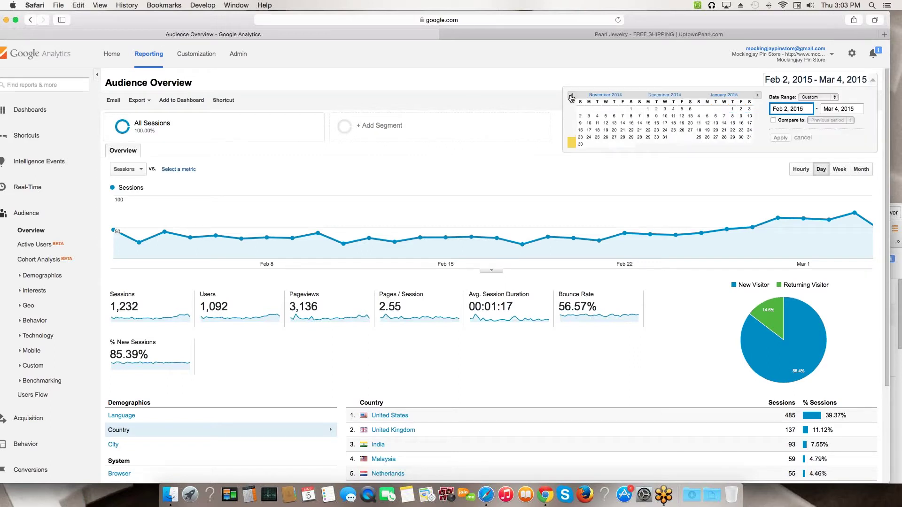
left_click(572, 97)
left_click(571, 97)
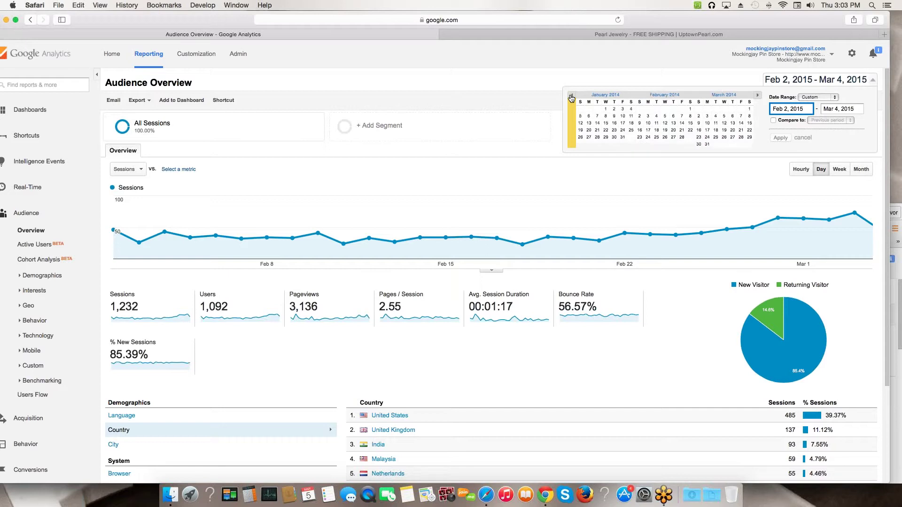
left_click(572, 97)
left_click(572, 97)
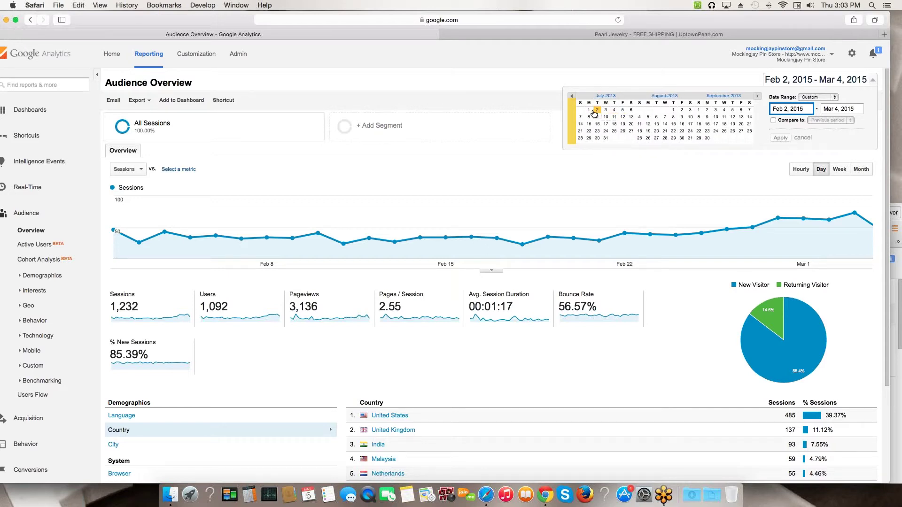
left_click(589, 109)
left_click(780, 137)
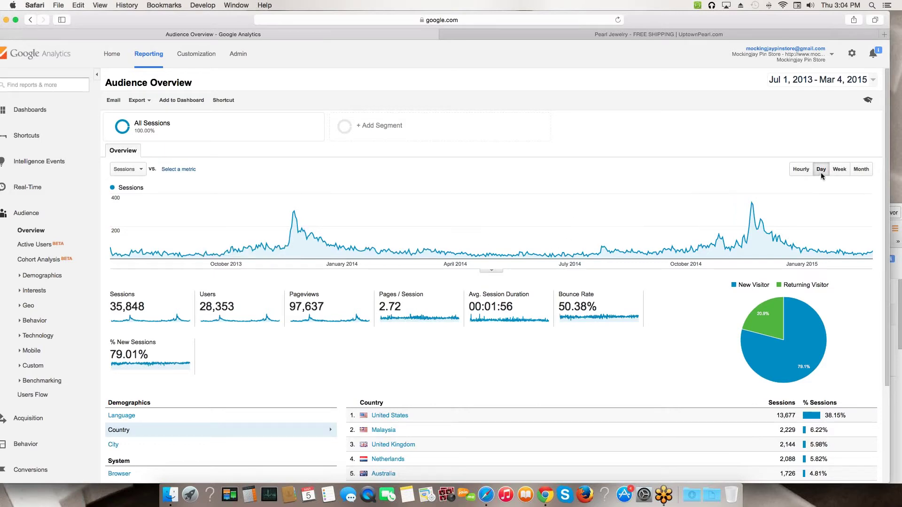
left_click(838, 172)
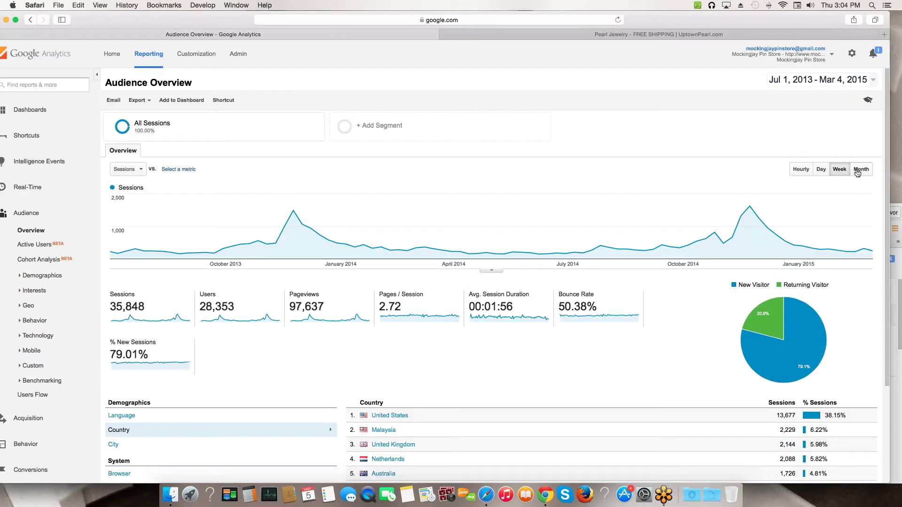
left_click(860, 170)
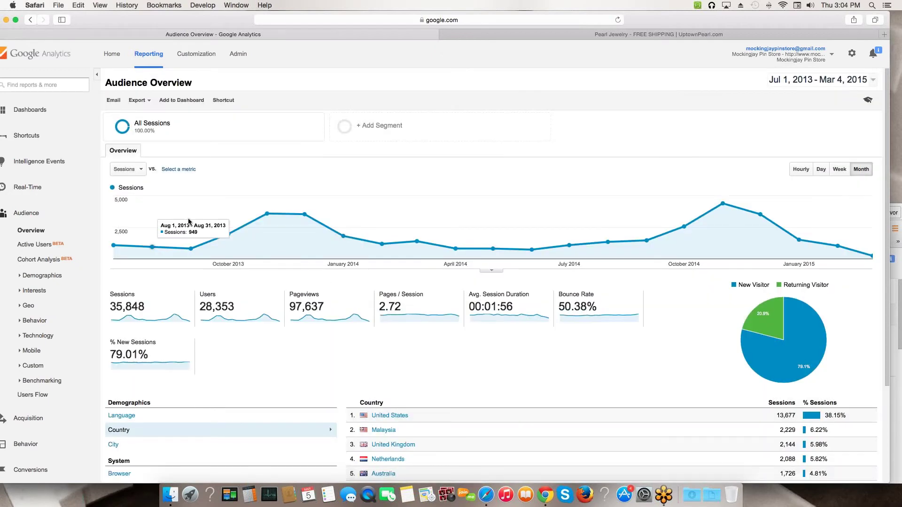